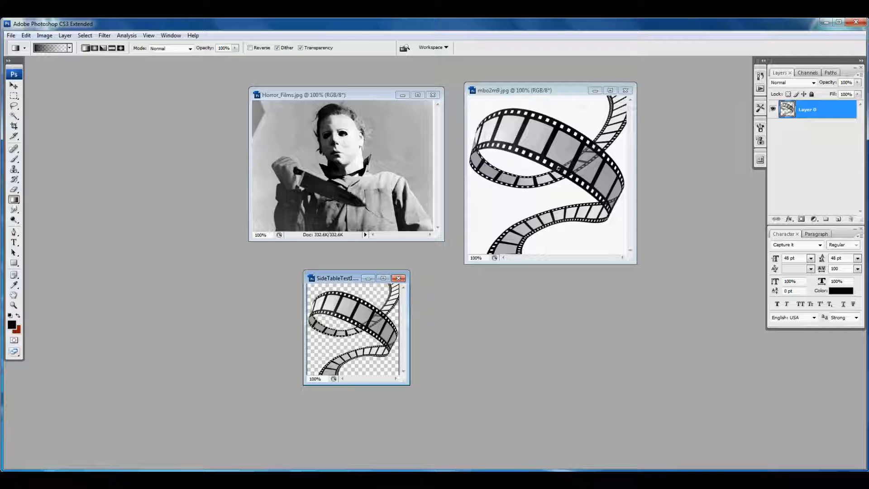
# Convert the Background of mbo2m9.jpg into a regular layer with the default name Layer 0.
pyautogui.click(521, 91)
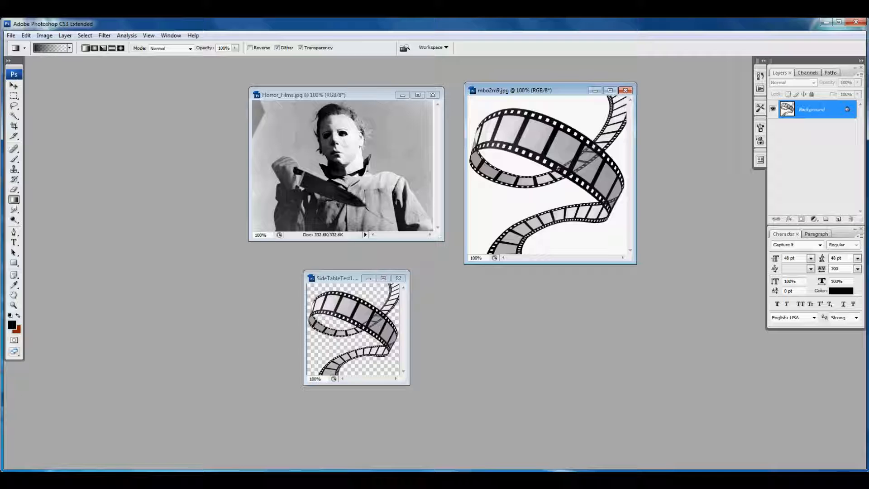
pyautogui.rightClick(775, 110)
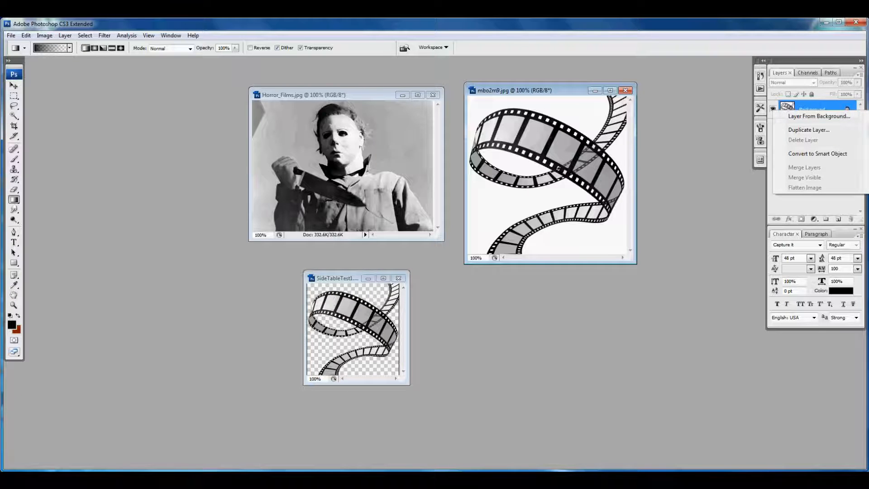
pyautogui.click(820, 116)
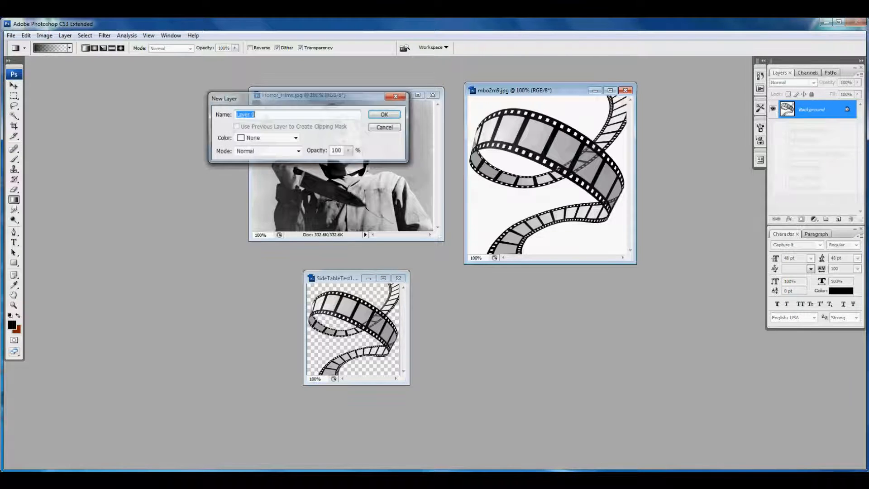
pyautogui.press('Return')
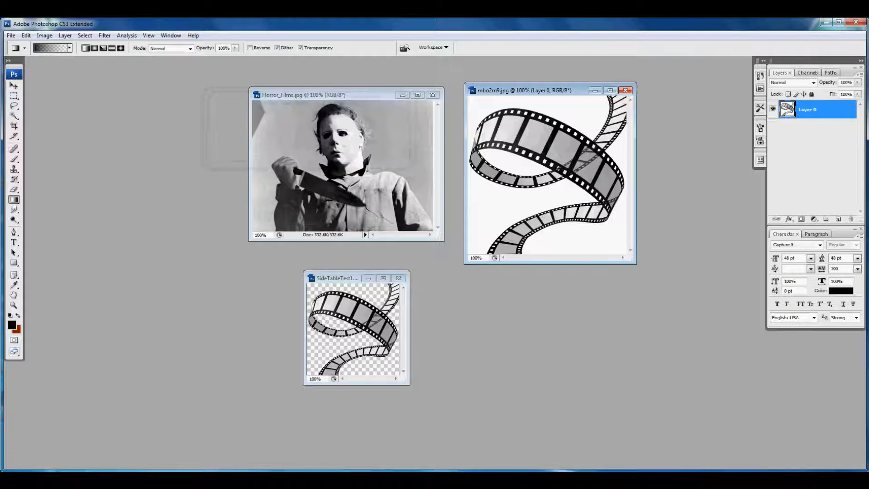
# Convert the Background of Horror_Films.jpg into a regular layer with the default settings.
pyautogui.moveTo(330, 95); pyautogui.dragTo(331, 95)
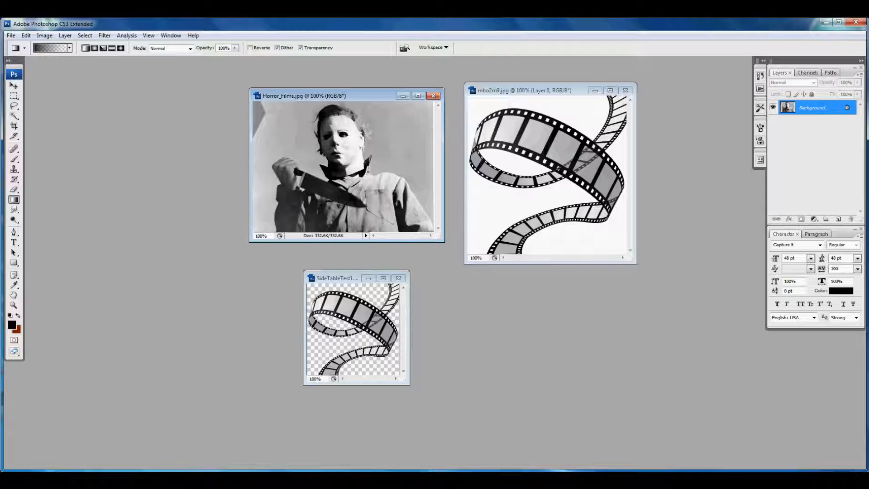
pyautogui.rightClick(813, 108)
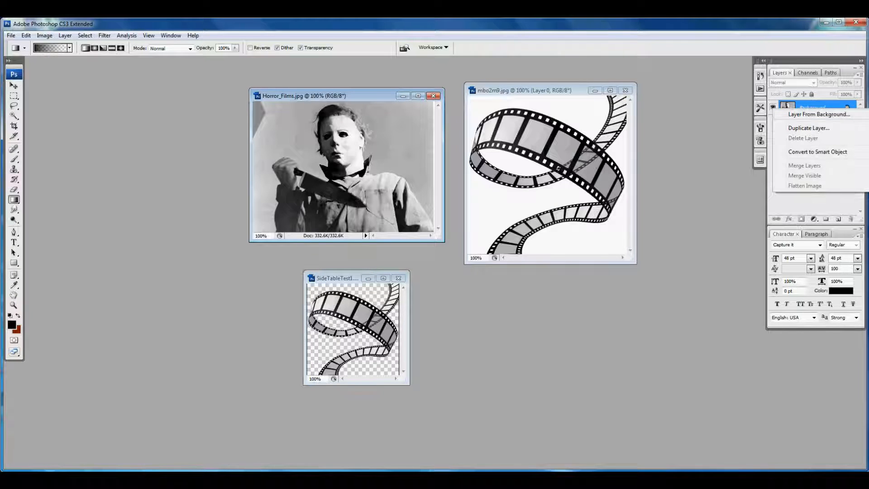
pyautogui.click(812, 115)
pyautogui.press('Return')
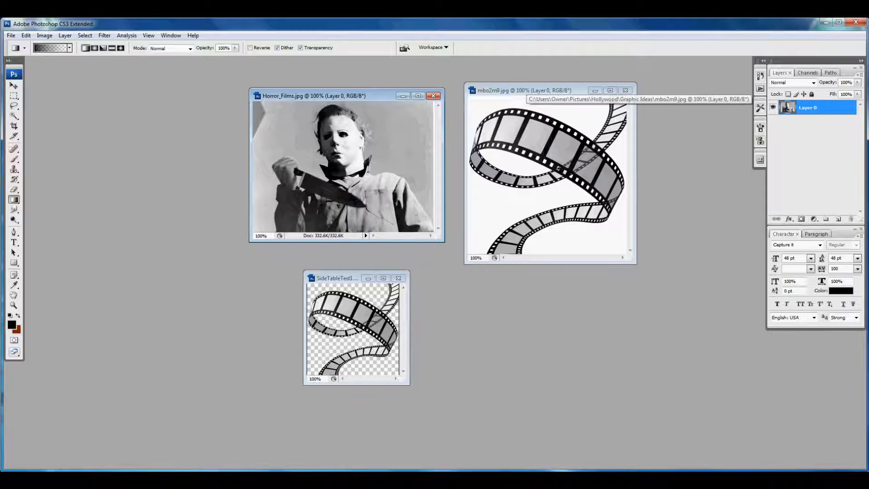
# Select the white areas around and inside the film strip in mbo2m9.jpg with the Magic Wand at tolerance 32.
pyautogui.click(525, 90)
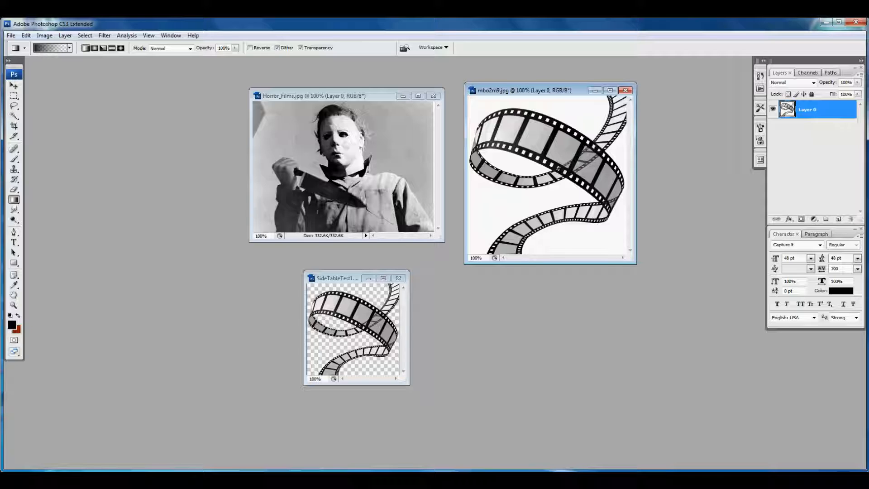
pyautogui.click(14, 115)
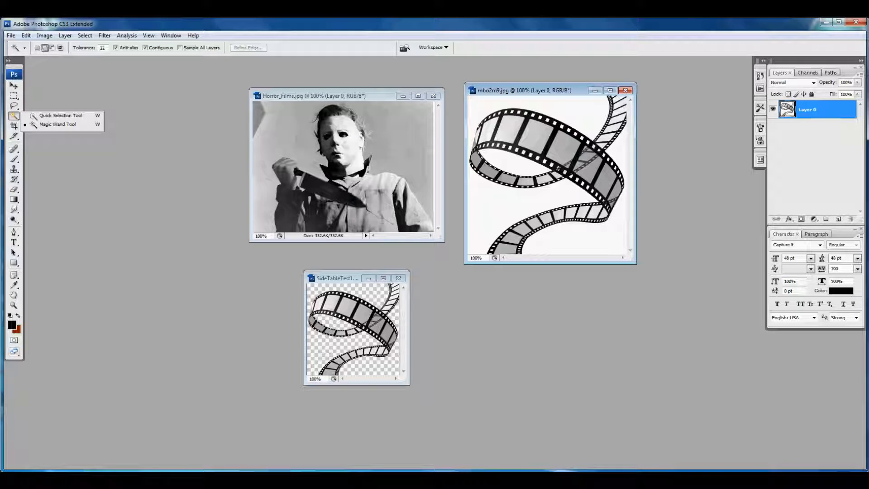
pyautogui.click(58, 124)
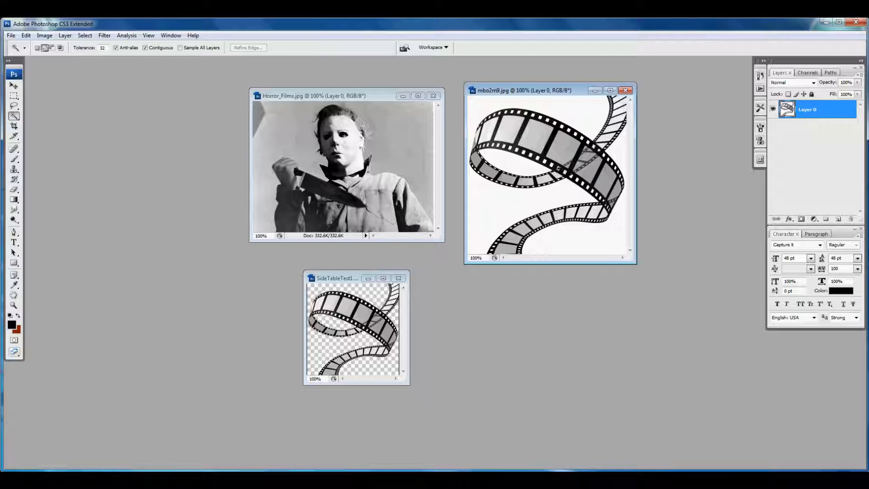
pyautogui.click(563, 244)
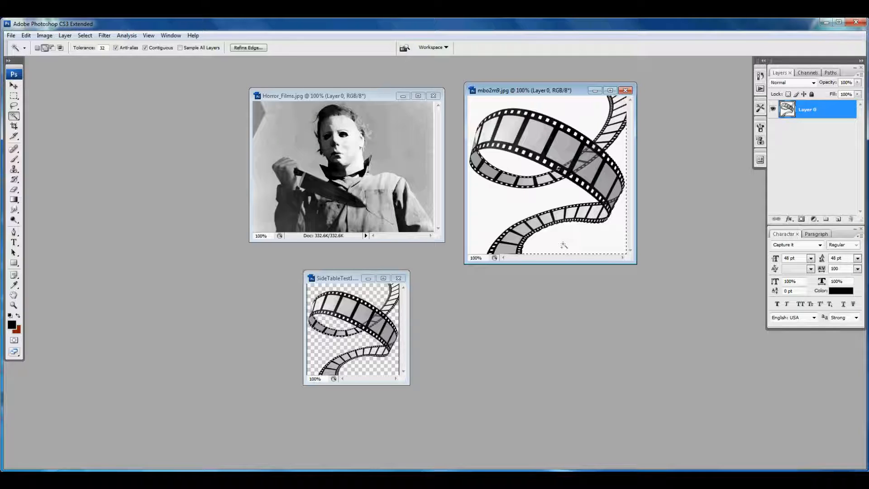
pyautogui.click(500, 207)
pyautogui.click(509, 160)
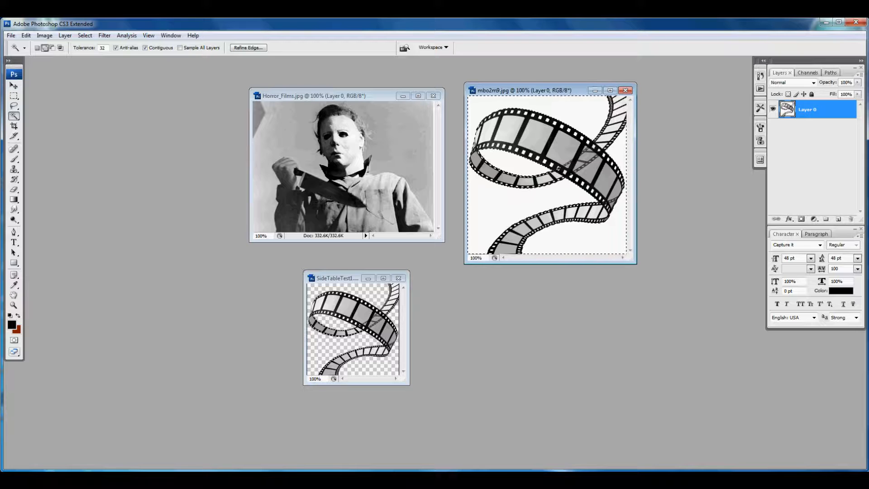
# Cut the selected white background of the film strip image onto its own layer and hide that layer.
pyautogui.rightClick(537, 138)
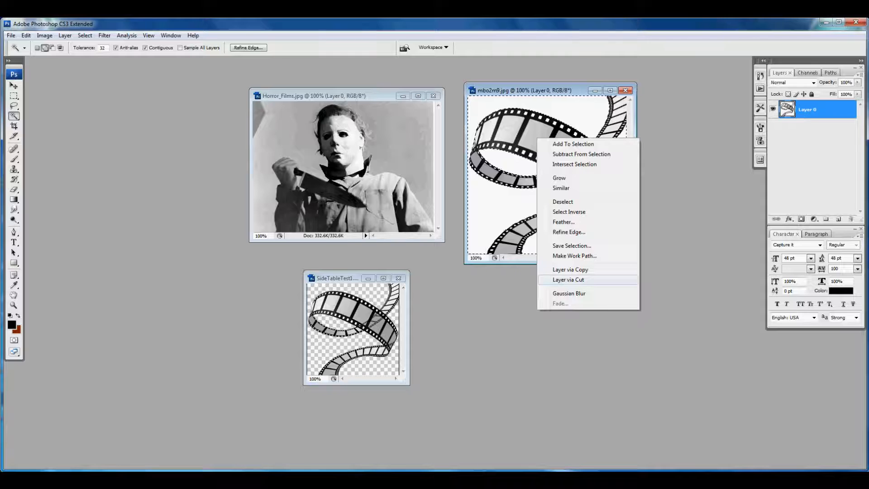
pyautogui.click(568, 280)
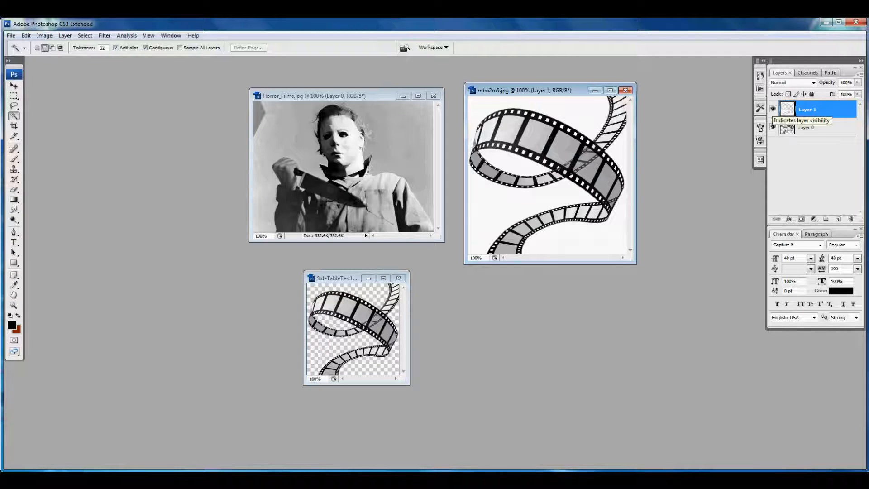
pyautogui.click(773, 109)
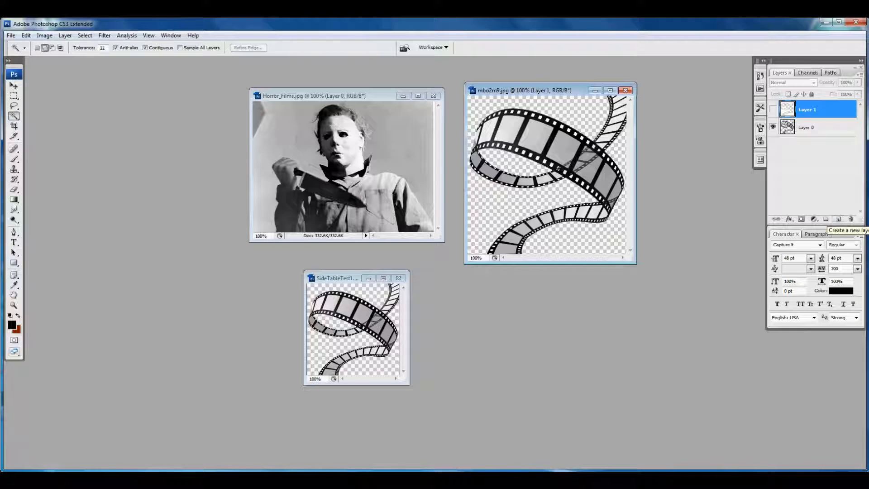
# Add a new layer beneath the film strip layer and fill it with black, minimizing the mbo2m9.jpg window when done.
pyautogui.click(838, 219)
pyautogui.moveTo(810, 110); pyautogui.dragTo(810, 164)
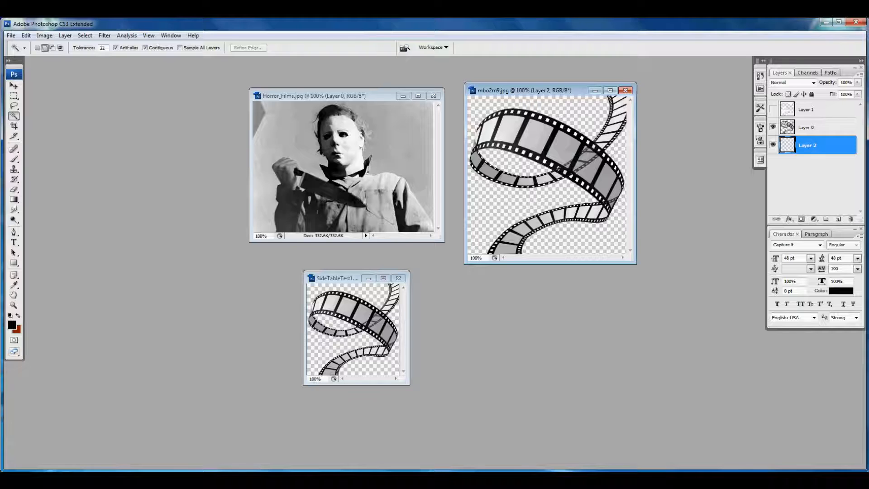
pyautogui.hotkey('alt', 'BackSpace')
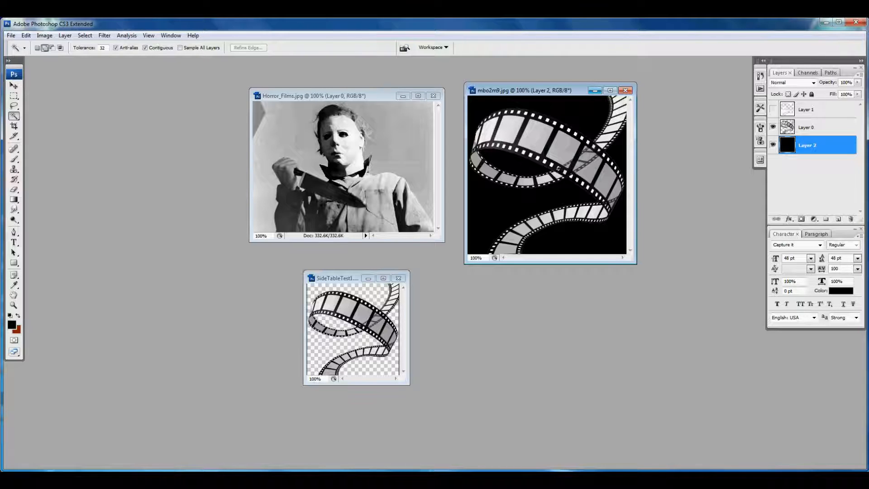
pyautogui.click(595, 90)
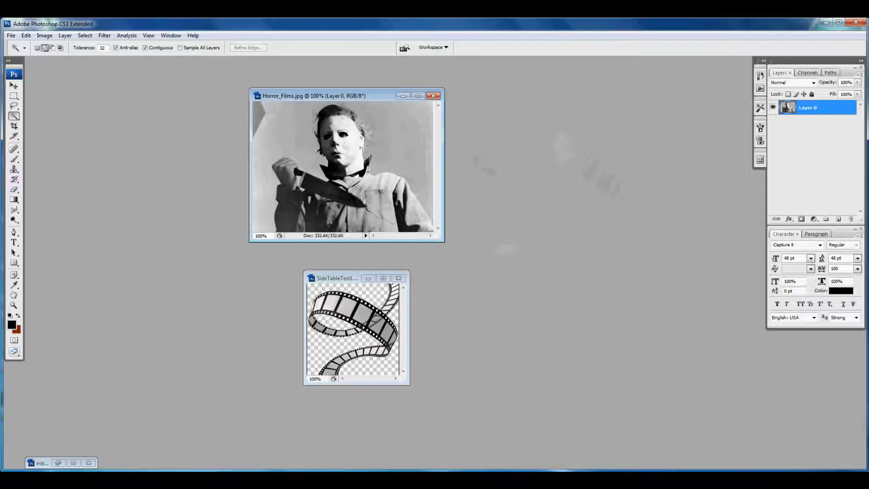
# Check the image size of SideTableTest1.png and enlarge its window beside the horror photo to show the whole canvas.
pyautogui.moveTo(334, 278); pyautogui.dragTo(551, 113)
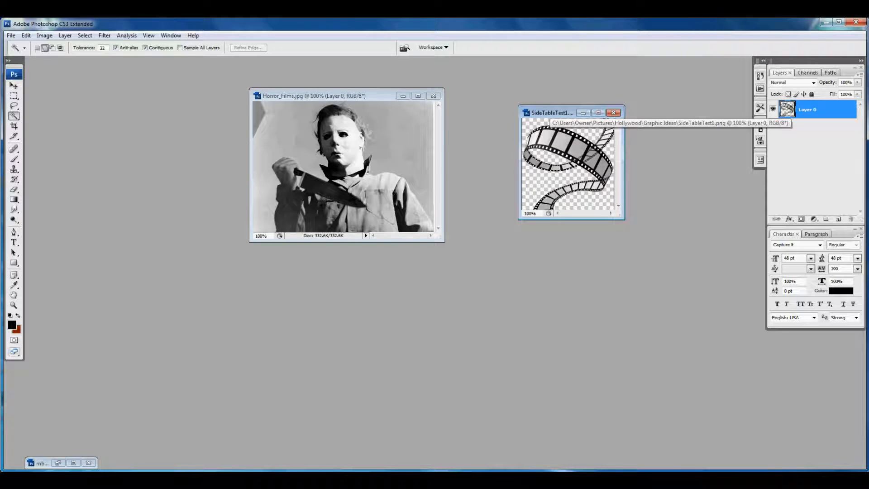
pyautogui.rightClick(550, 113)
pyautogui.click(573, 129)
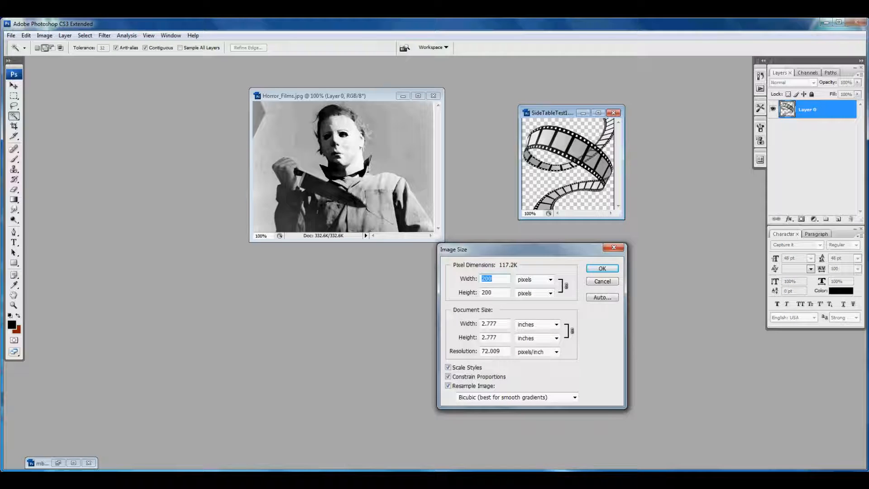
pyautogui.press('Escape')
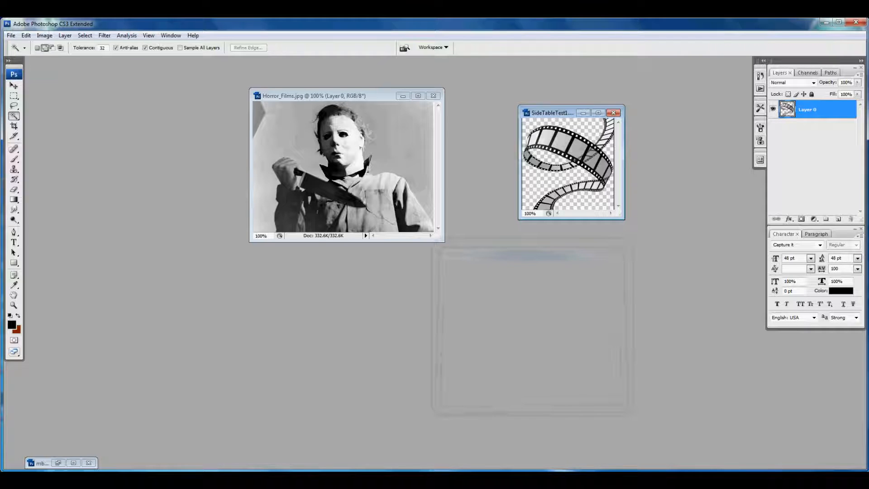
pyautogui.moveTo(623, 219); pyautogui.dragTo(669, 260)
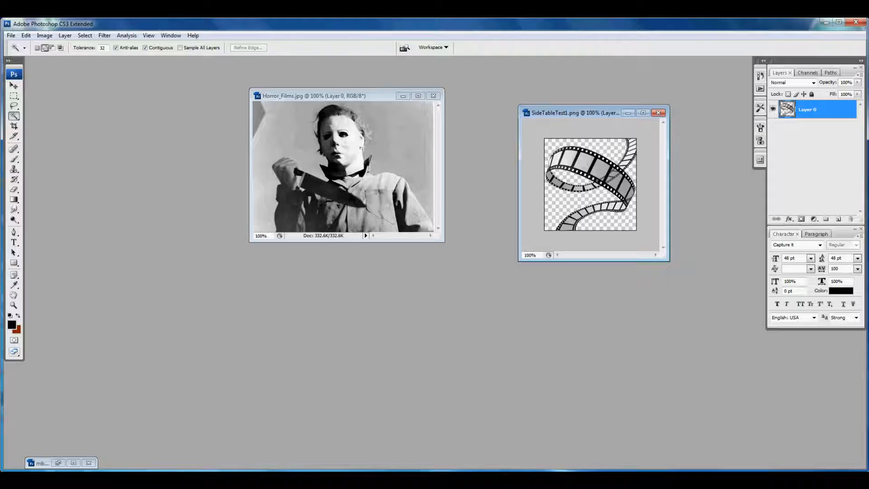
# Resize Horror_Films.jpg to 200 pixels wide with proportions constrained.
pyautogui.click(299, 95)
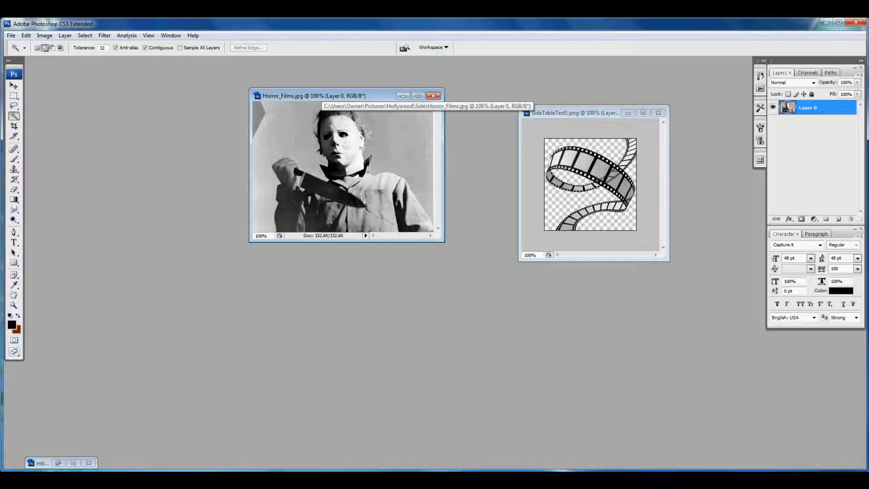
pyautogui.rightClick(322, 95)
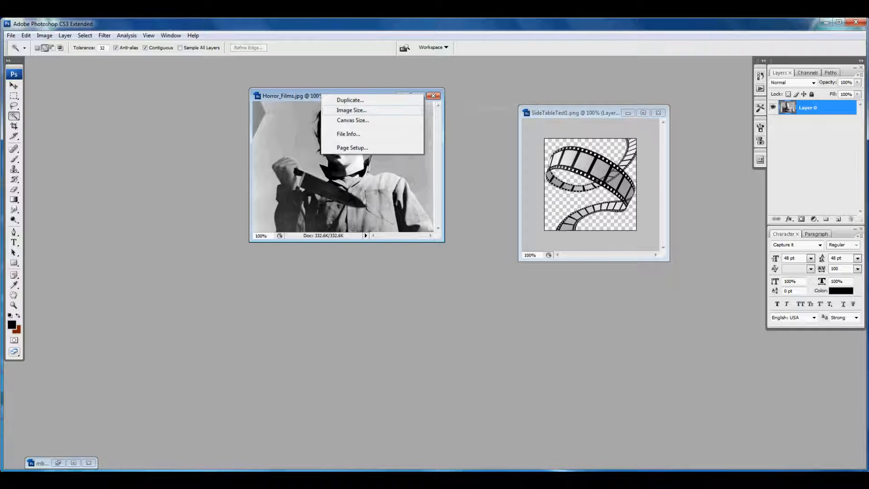
pyautogui.click(352, 110)
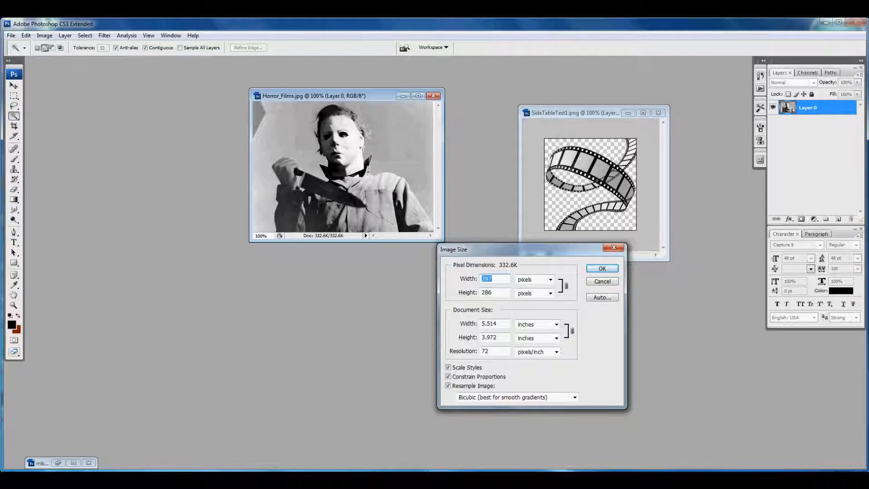
pyautogui.write('2')
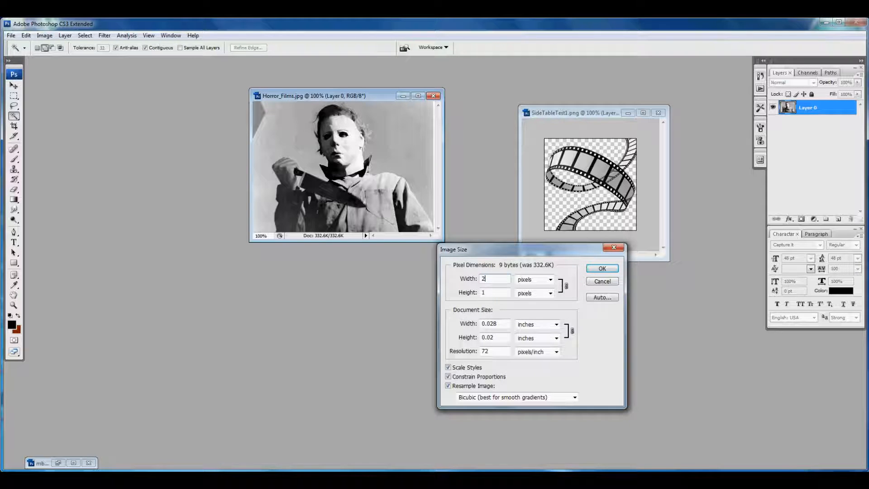
pyautogui.write('00')
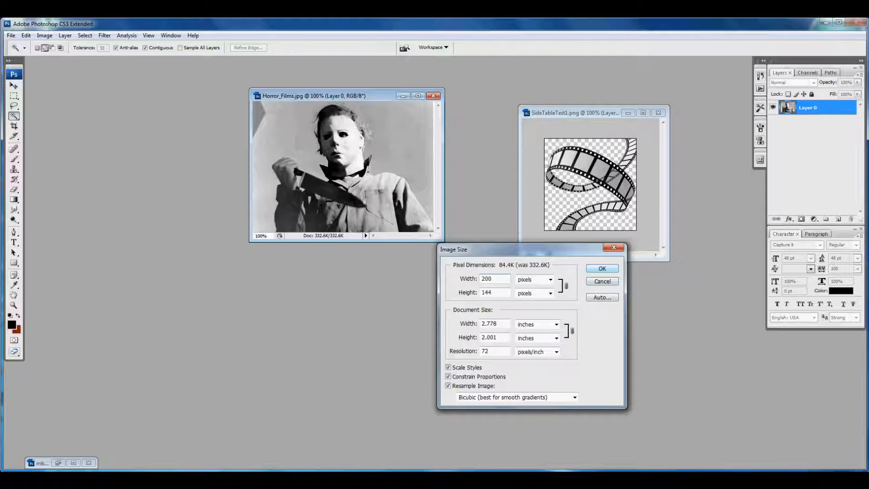
pyautogui.press('Return')
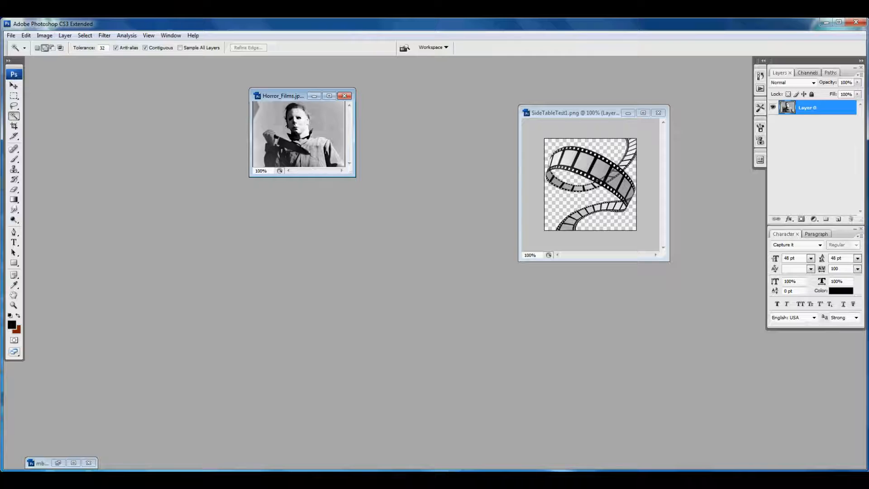
# Copy the horror photo layer into SideTableTest1.png, accepting the color conversion, and minimize the Horror_Films.jpg window.
pyautogui.moveTo(810, 108); pyautogui.dragTo(573, 182)
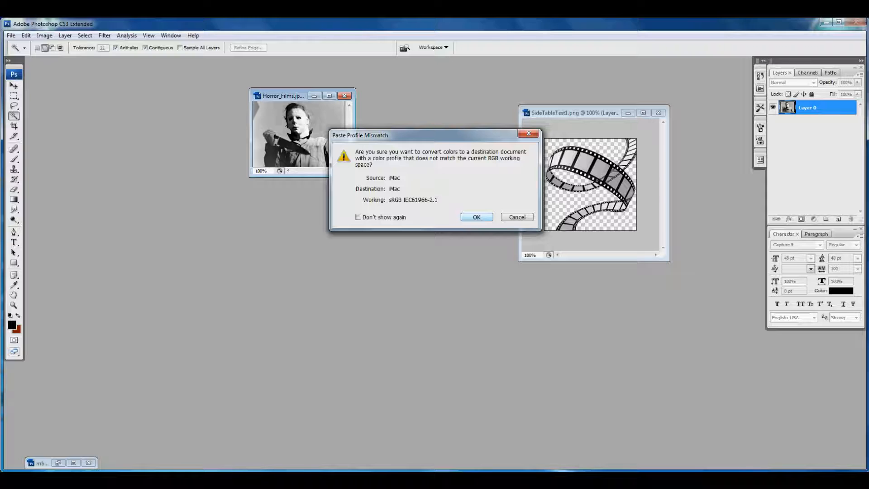
pyautogui.press('Return')
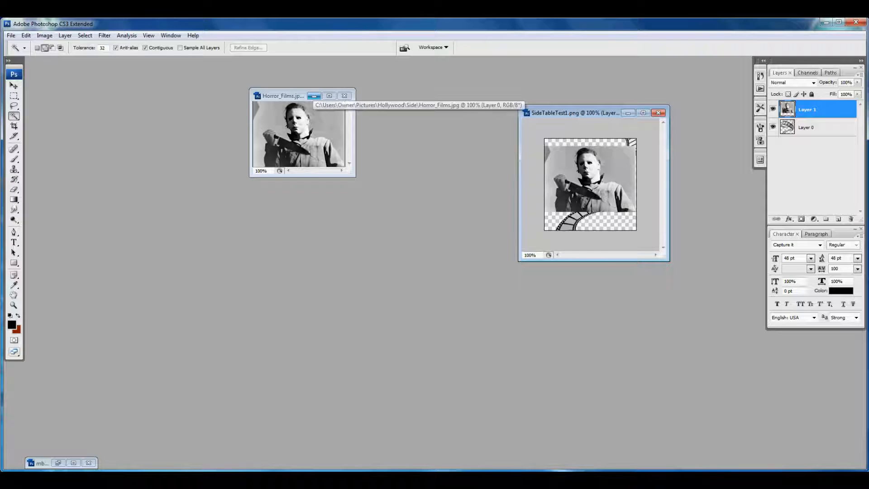
pyautogui.click(314, 95)
pyautogui.moveTo(575, 112); pyautogui.dragTo(398, 156)
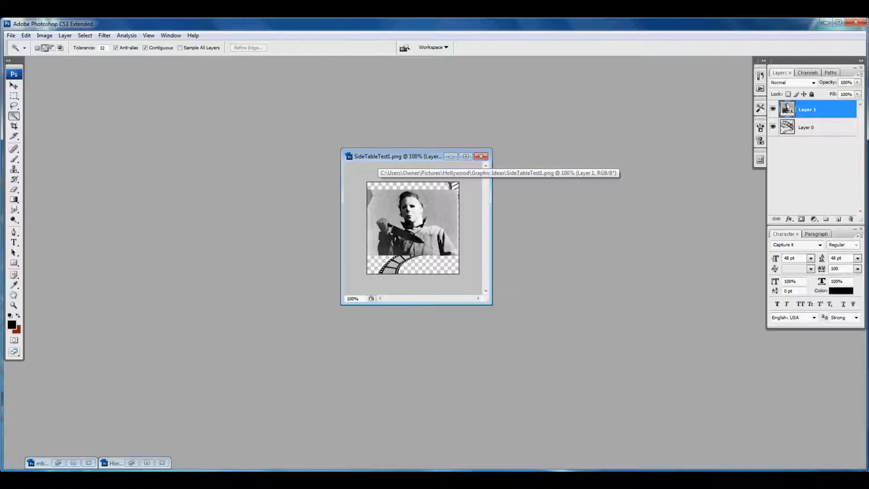
# Select the entire canvas and align the horror photo layer to the selection by vertical centers.
pyautogui.hotkey('ctrl', 'a')
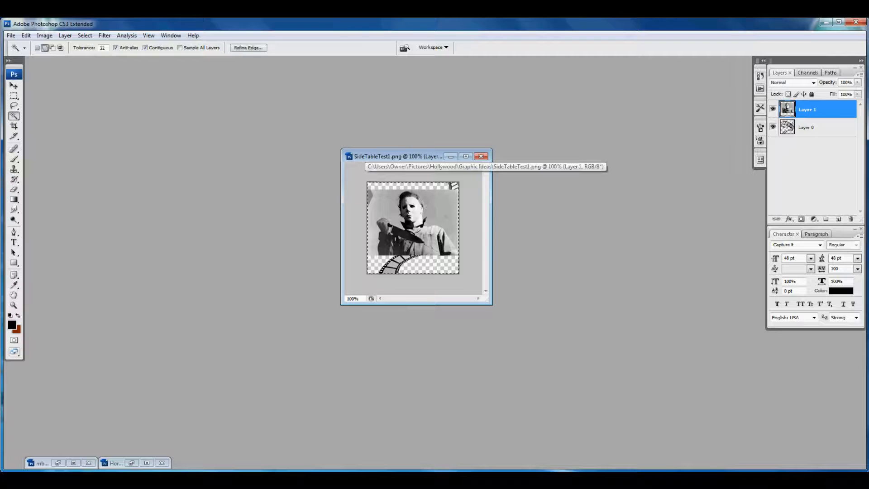
pyautogui.click(85, 35)
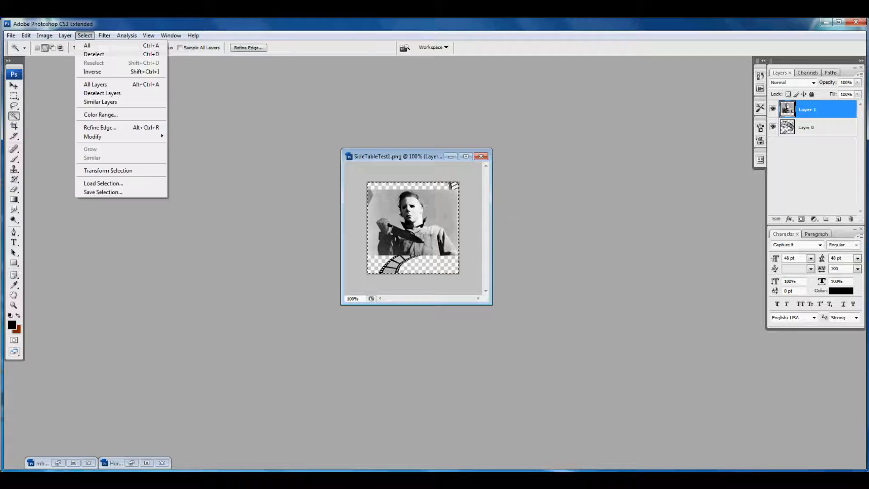
pyautogui.click(87, 45)
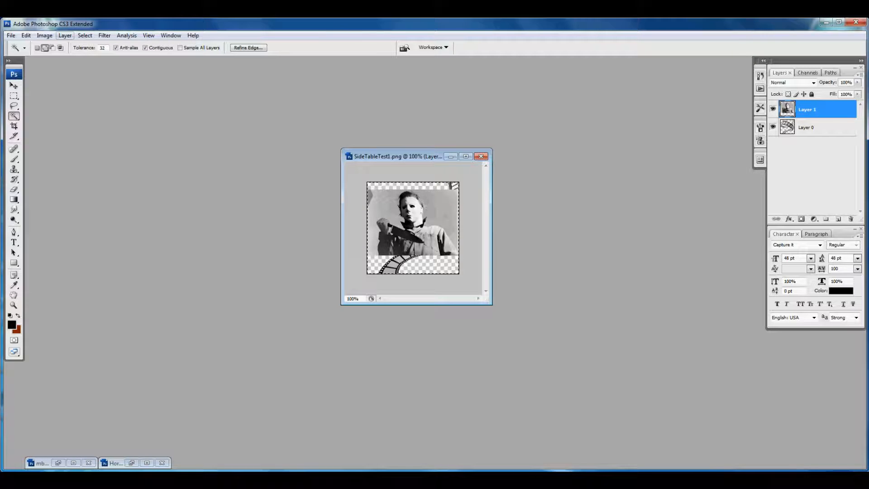
pyautogui.click(65, 35)
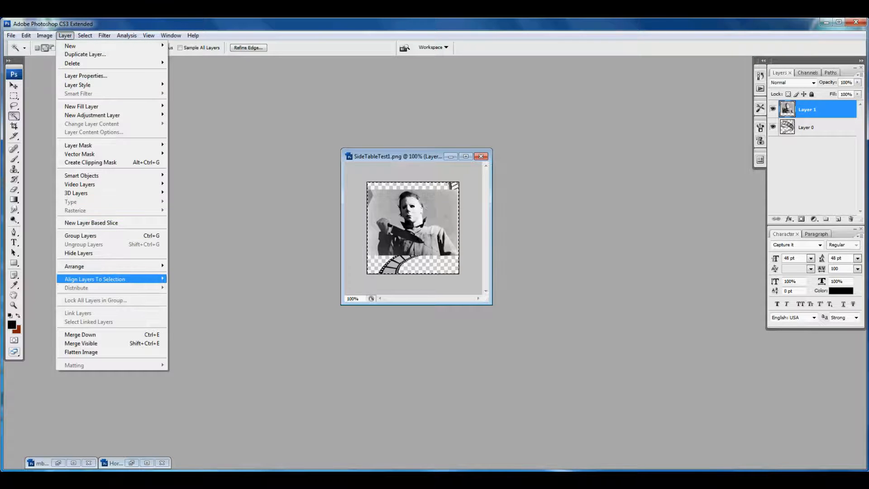
pyautogui.moveTo(95, 279)
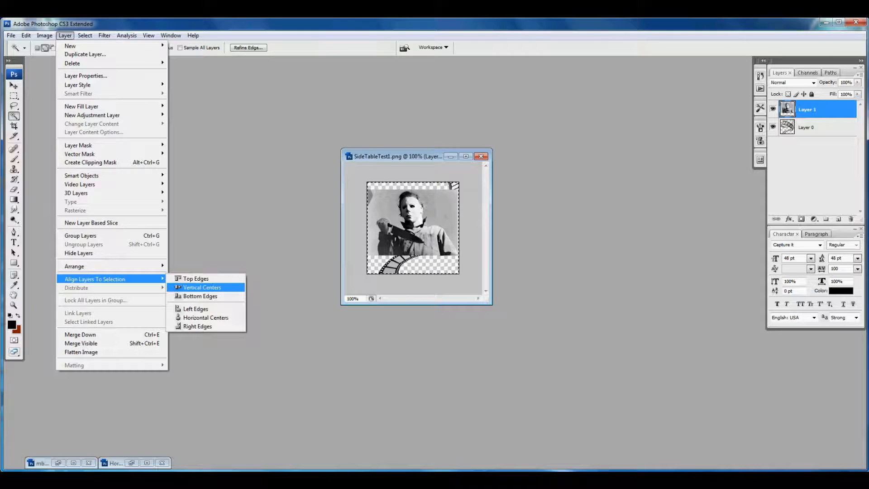
pyautogui.click(202, 288)
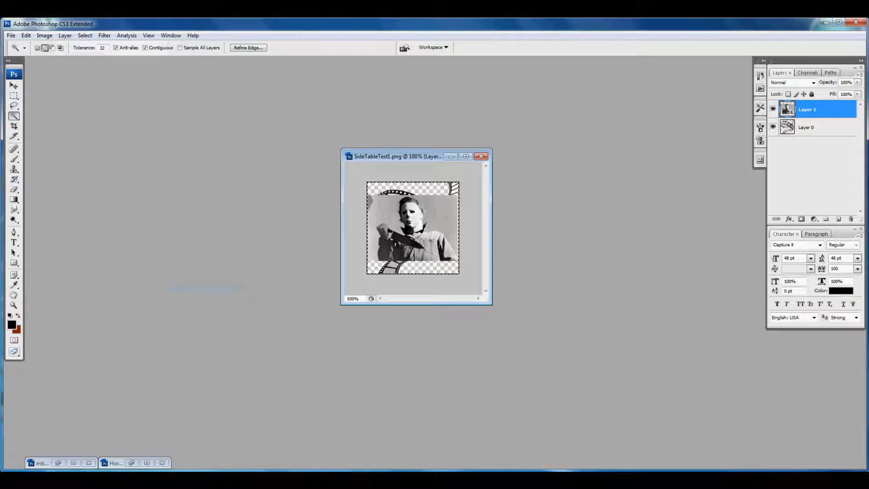
# Align the horror photo layer to the selection by horizontal centers and deselect the canvas.
pyautogui.click(64, 36)
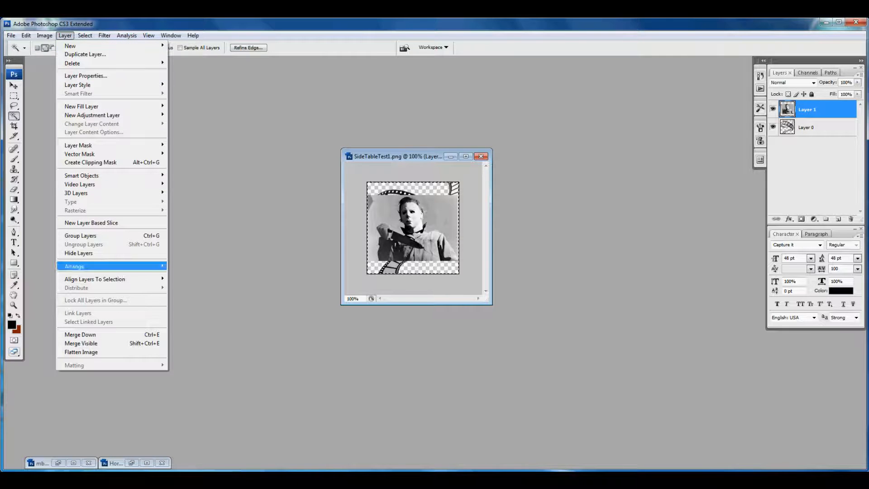
pyautogui.moveTo(94, 279)
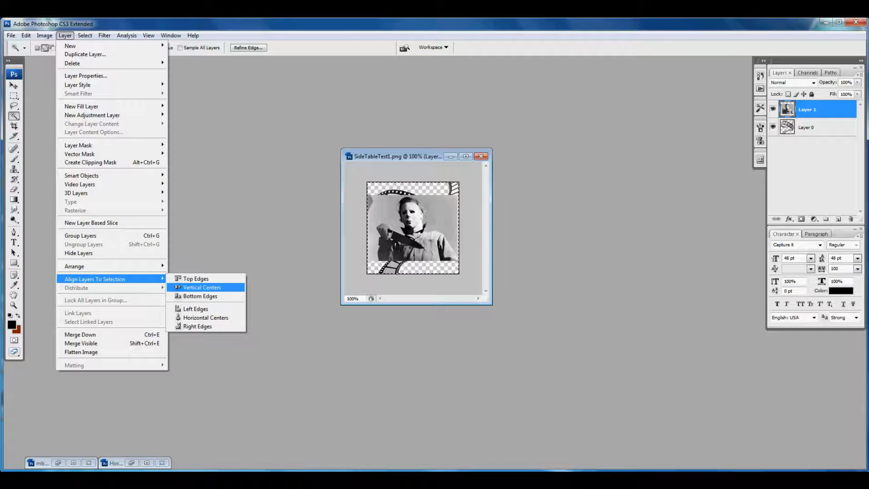
pyautogui.click(205, 317)
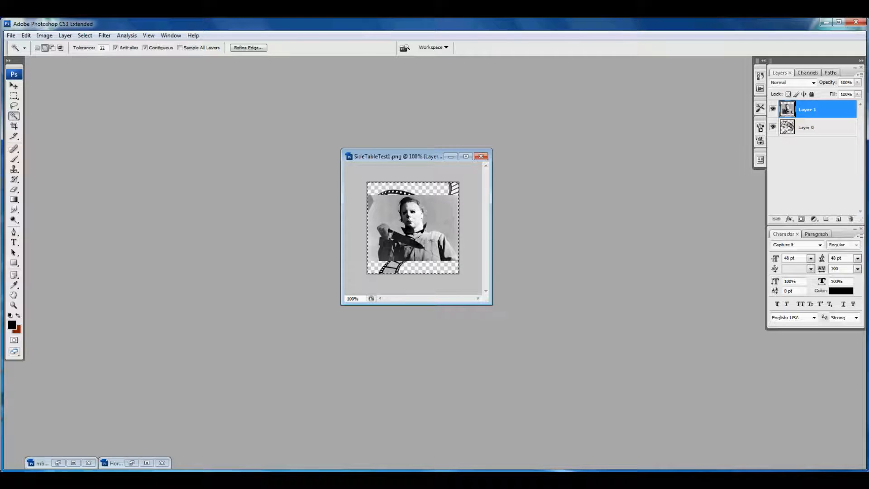
pyautogui.click(84, 35)
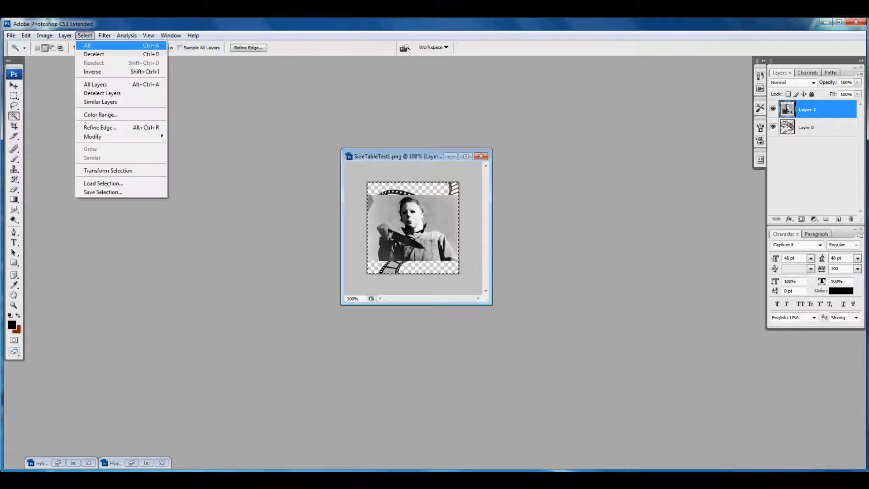
pyautogui.click(94, 54)
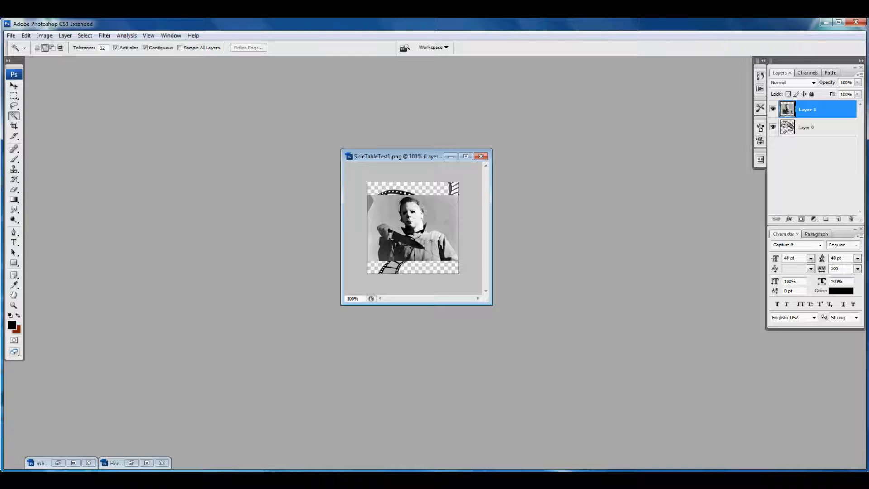
# Lasso freehand around the masked figure in the horror photo and turn the selection into a layer mask.
pyautogui.click(14, 105)
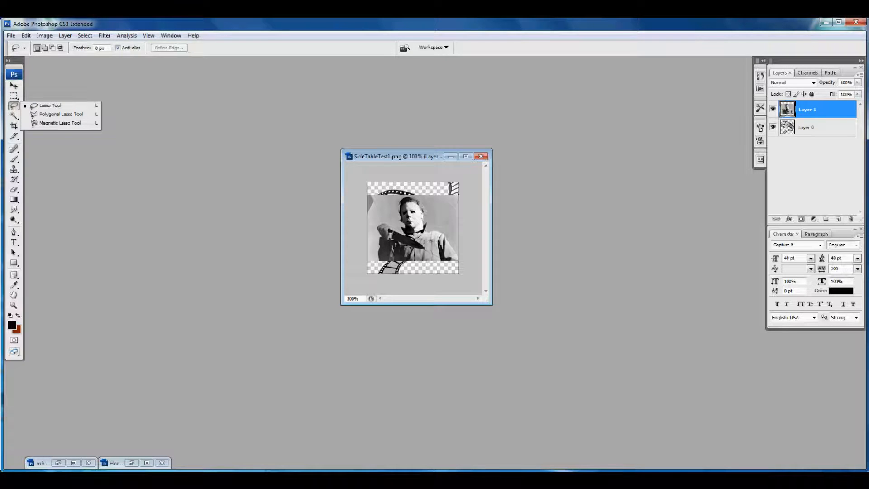
pyautogui.click(49, 105)
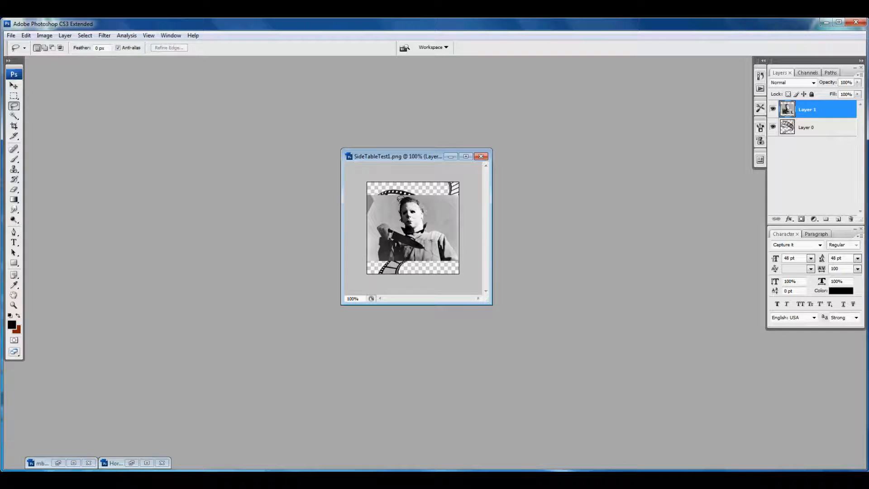
pyautogui.moveTo(400, 198)
pyautogui.mouseDown()
pyautogui.moveTo(395, 222)
pyautogui.moveTo(379, 220)
pyautogui.moveTo(380, 234)
pyautogui.moveTo(405, 255)
pyautogui.moveTo(434, 252)
pyautogui.moveTo(447, 238)
pyautogui.moveTo(441, 226)
pyautogui.moveTo(426, 224)
pyautogui.moveTo(431, 204)
pyautogui.moveTo(392, 199)
pyautogui.mouseUp()
pyautogui.click(801, 220)
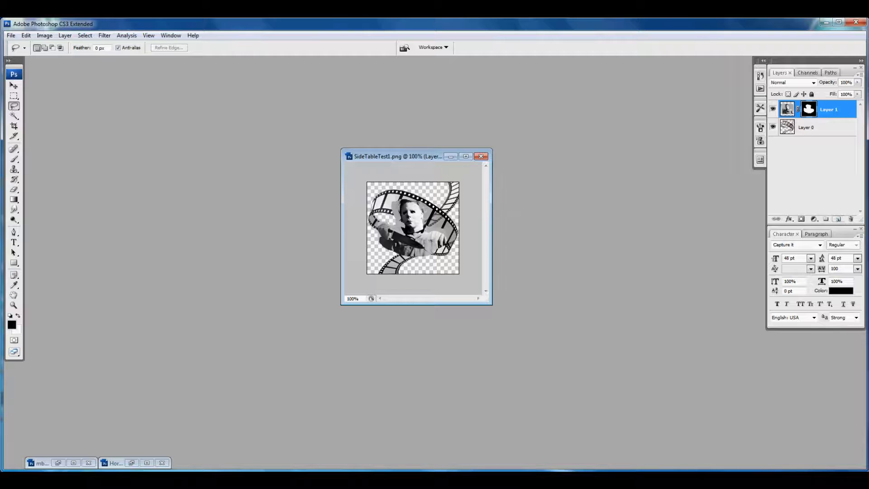
# Add a new layer at the bottom of SideTableTest1.png's layer stack and fill it with black.
pyautogui.click(838, 219)
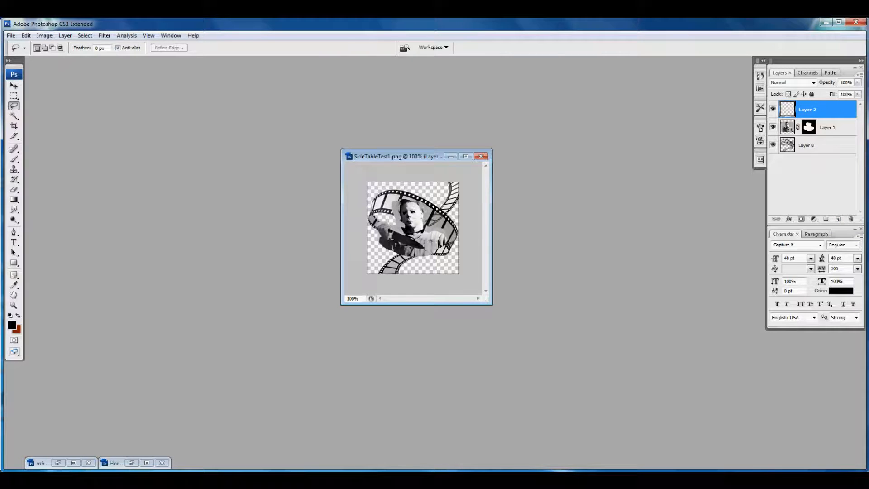
pyautogui.moveTo(814, 110); pyautogui.dragTo(815, 159)
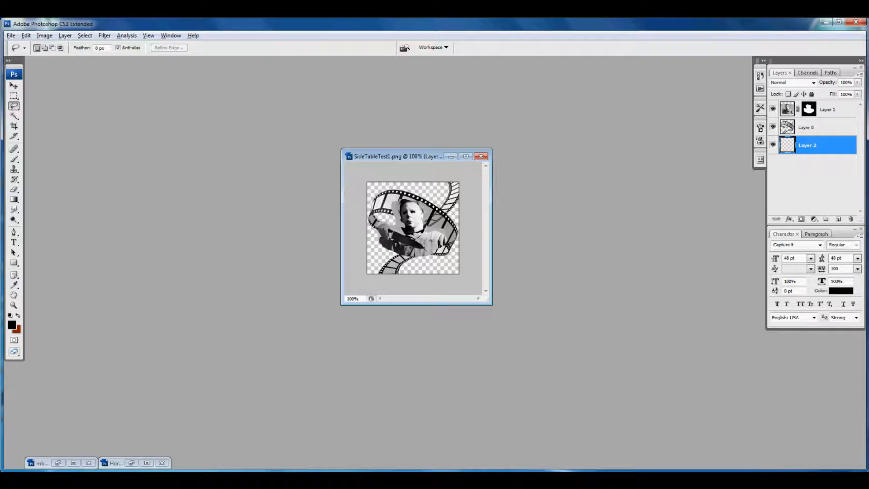
pyautogui.hotkey('alt', 'BackSpace')
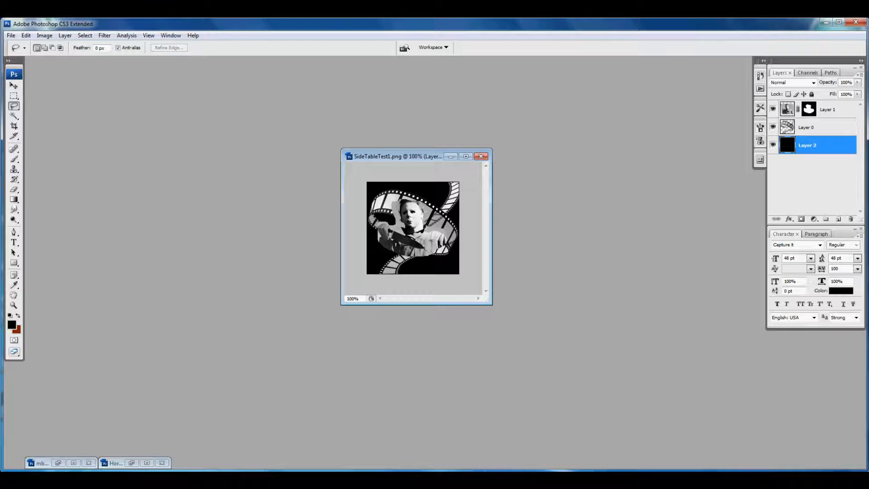
# Open Gaussian Blur on the horror photo's layer mask and compare radii of 0.1 and 8.0 pixels.
pyautogui.click(808, 109)
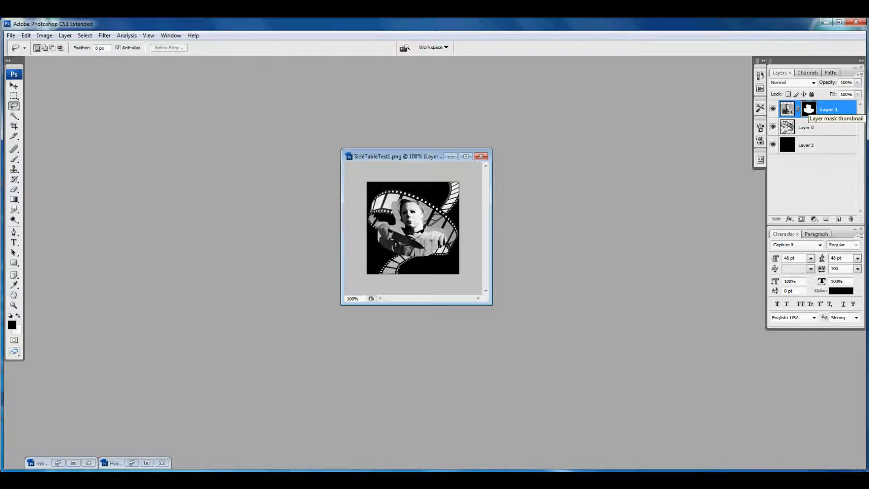
pyautogui.click(787, 110)
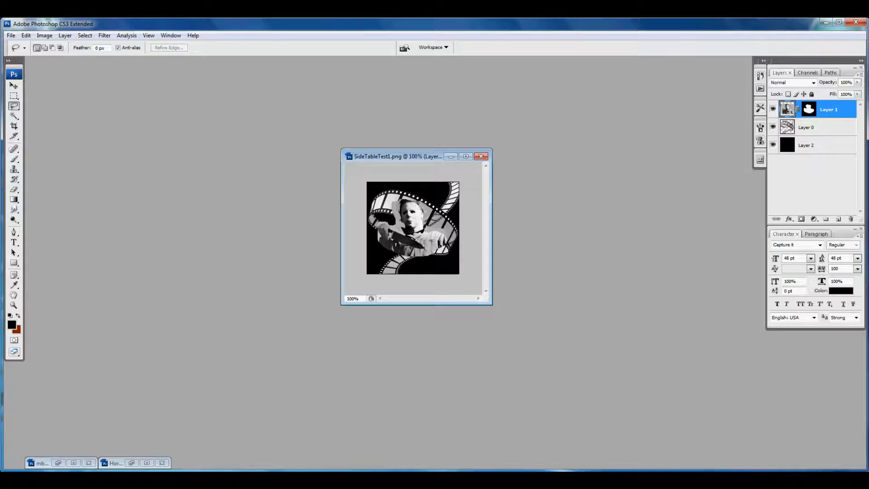
pyautogui.click(809, 109)
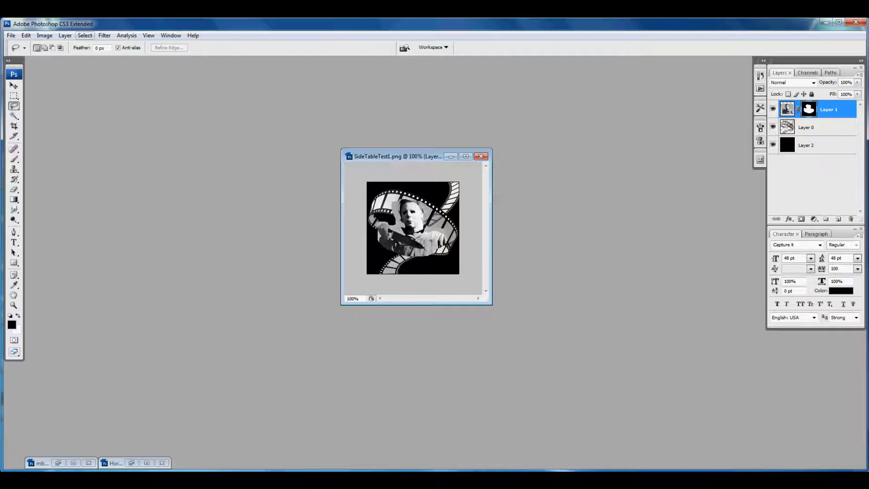
pyautogui.click(104, 35)
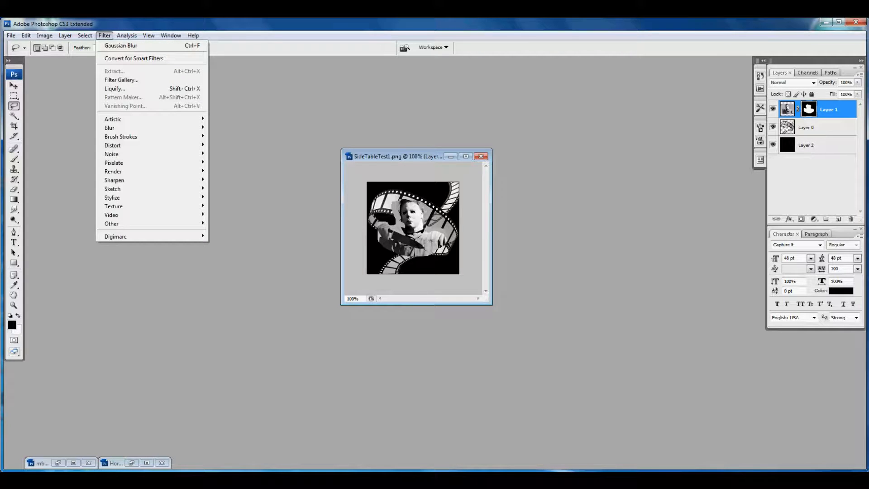
pyautogui.moveTo(136, 128)
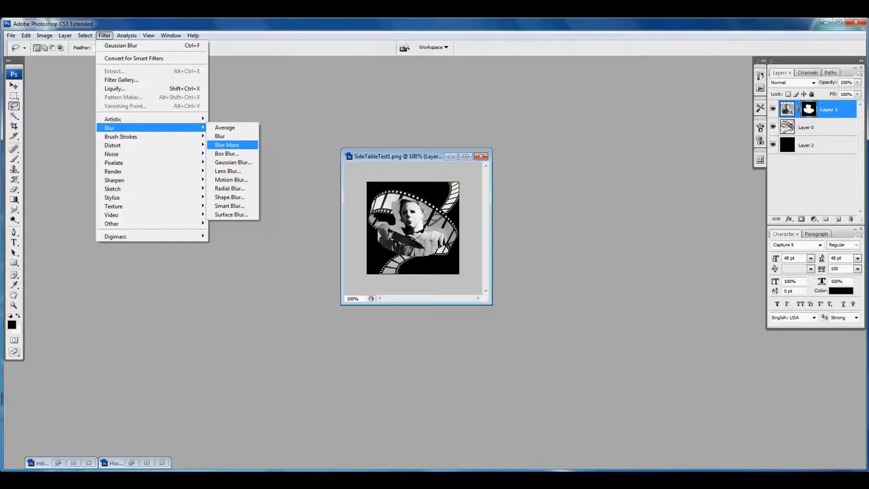
pyautogui.click(233, 162)
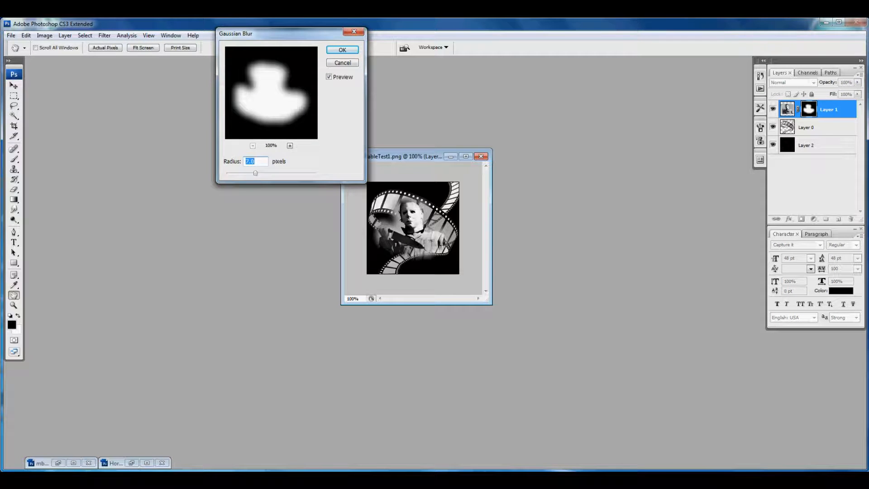
pyautogui.moveTo(255, 173); pyautogui.dragTo(227, 173)
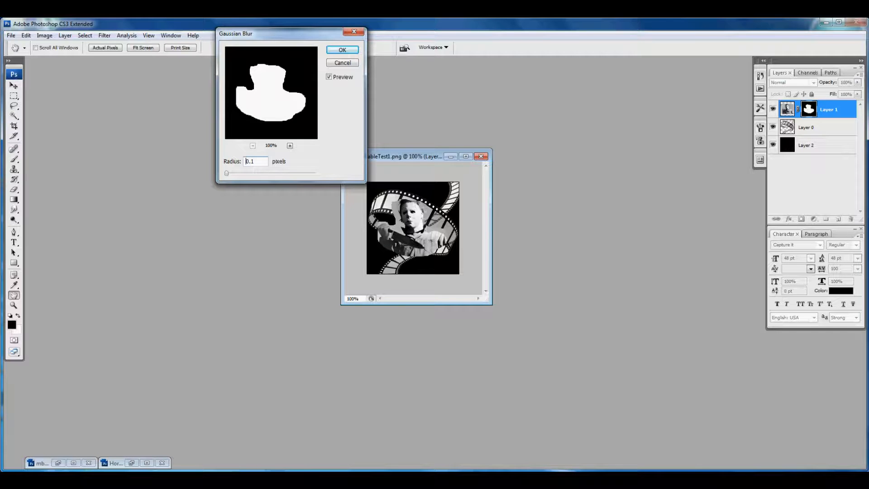
pyautogui.moveTo(226, 173); pyautogui.dragTo(257, 173)
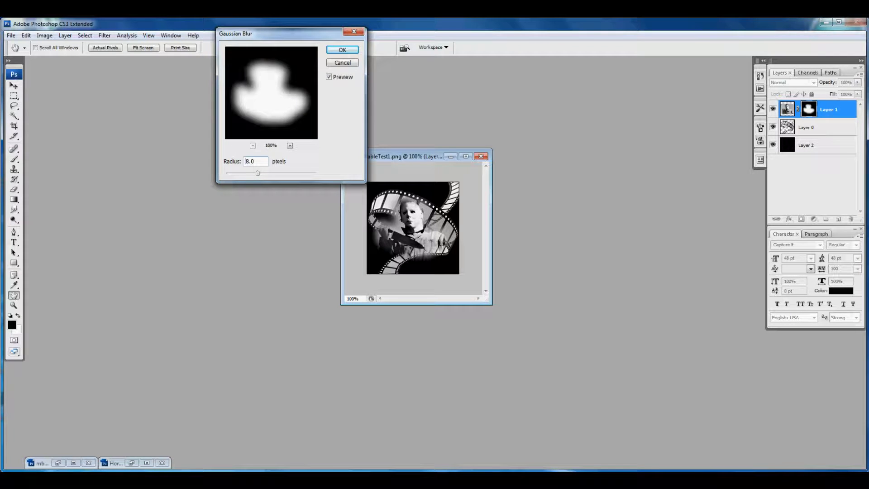
# Set the mask's Gaussian Blur radius to 7.8 pixels and apply the blur.
pyautogui.moveTo(256, 173); pyautogui.dragTo(259, 173)
pyautogui.press('Up')
pyautogui.press('Up')
pyautogui.write('7.8')
pyautogui.press('Up')
pyautogui.press('Up')
pyautogui.press('Up')
pyautogui.press('Up')
pyautogui.press('Up')
pyautogui.press('Up')
pyautogui.write('7.8')
pyautogui.doubleClick(247, 162)
pyautogui.press('Return')
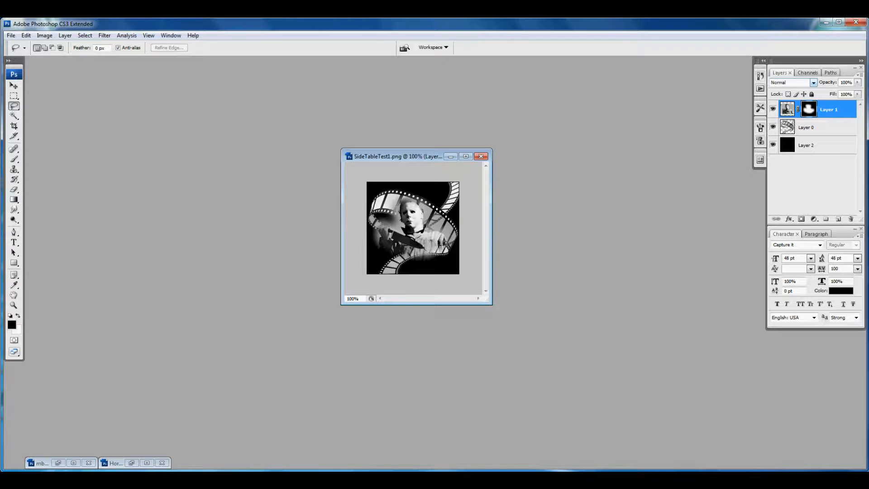
# Cycle through the blend modes for the masked horror photo layer and set it to Hard Light.
pyautogui.click(812, 82)
pyautogui.click(812, 83)
pyautogui.press('Down')
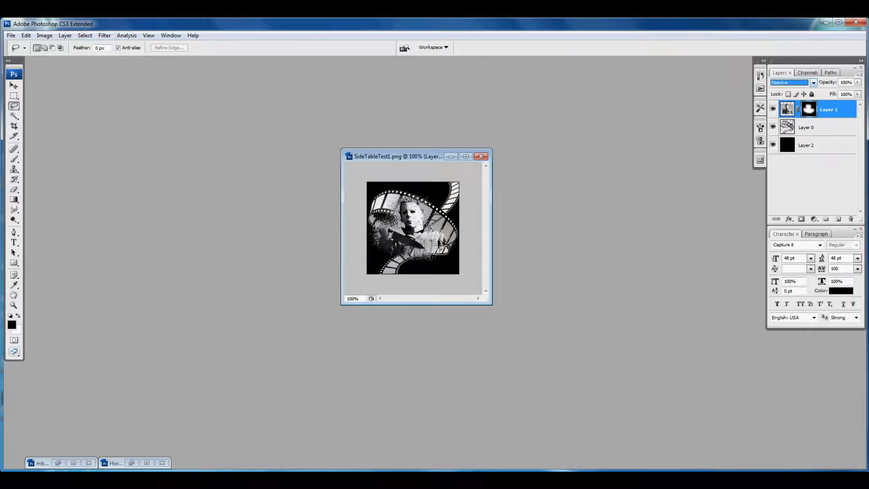
pyautogui.press('Down')
pyautogui.press('Down')
pyautogui.press('Down')
pyautogui.press('Down')
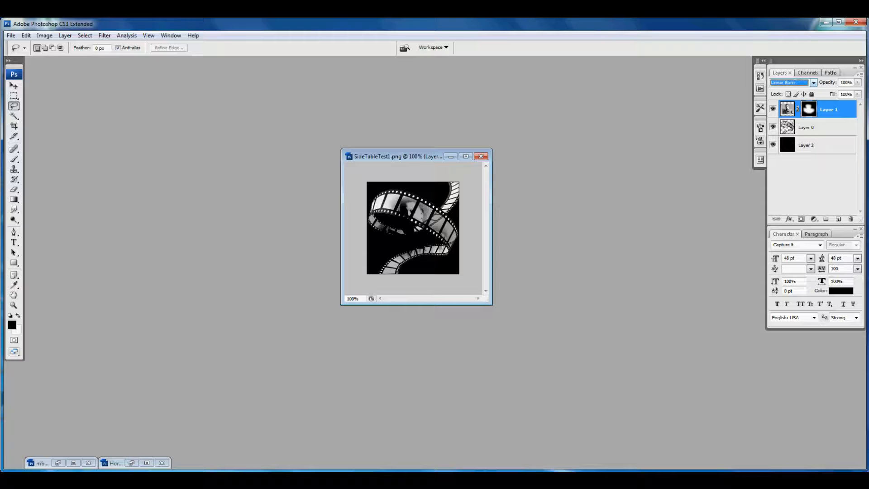
pyautogui.press('Down')
pyautogui.press('Down')
pyautogui.press('Down')
pyautogui.press('Down')
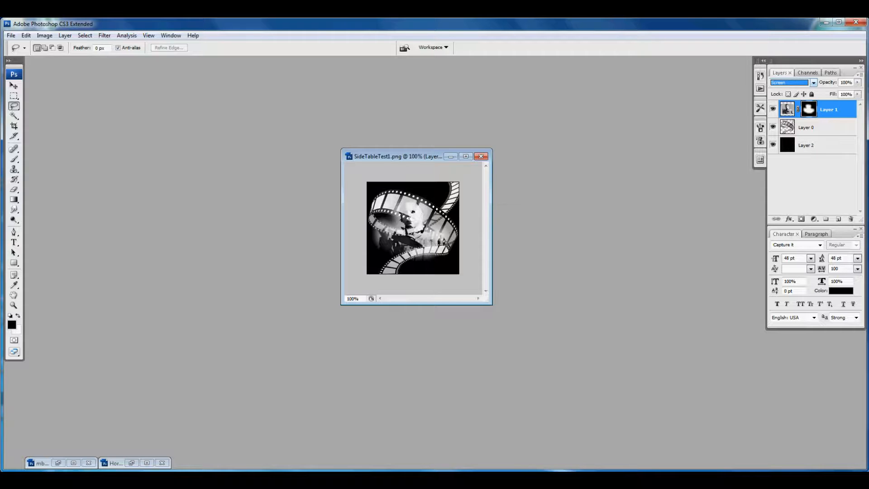
pyautogui.press('Down')
pyautogui.press('Down')
pyautogui.press('Down')
pyautogui.press('Down')
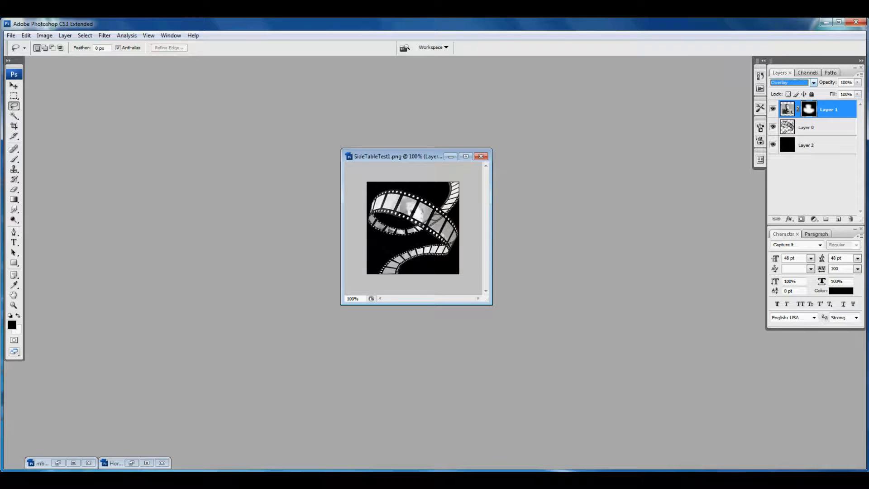
pyautogui.press('Down')
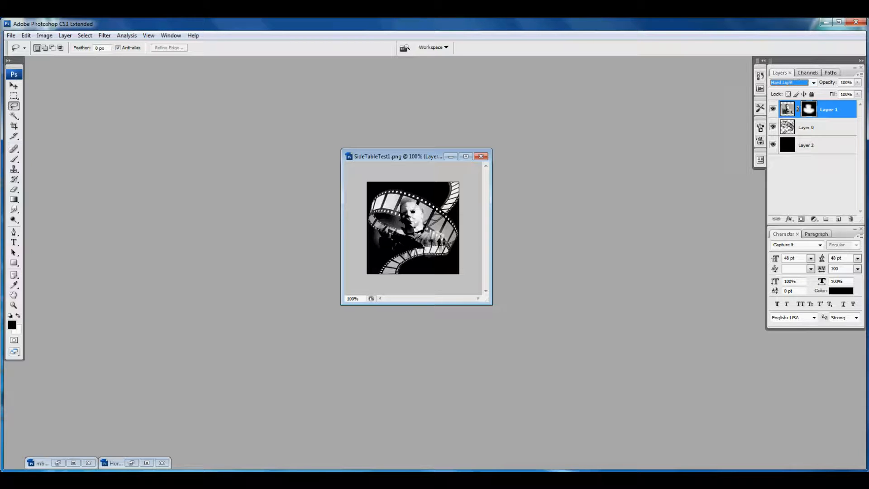
# Cycle through the blend modes for the film strip layer and set it to Hard Light.
pyautogui.click(818, 127)
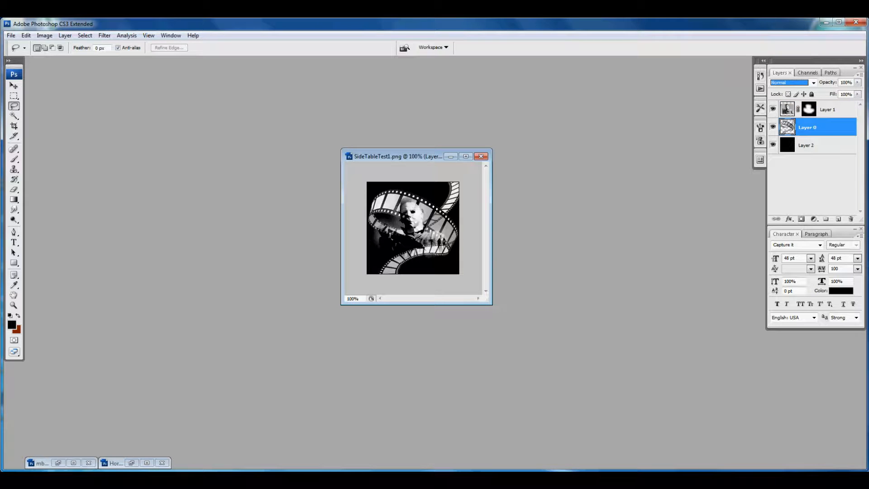
pyautogui.click(813, 82)
pyautogui.click(813, 82)
pyautogui.press('Down')
pyautogui.press('Down')
pyautogui.press('Down')
pyautogui.press('Down')
pyautogui.press('Down')
pyautogui.press('Down')
pyautogui.press('Down')
pyautogui.press('Down')
pyautogui.press('Down')
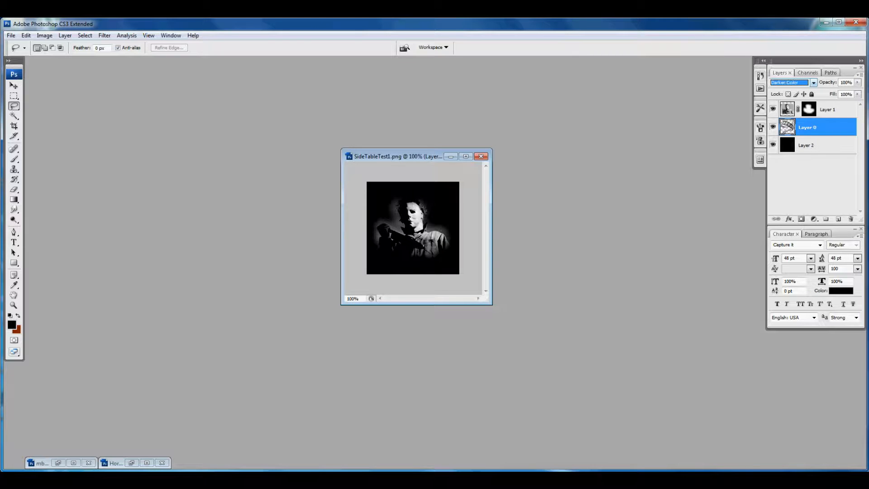
pyautogui.press('Down')
pyautogui.press('Down')
pyautogui.press('Down')
pyautogui.press('Down')
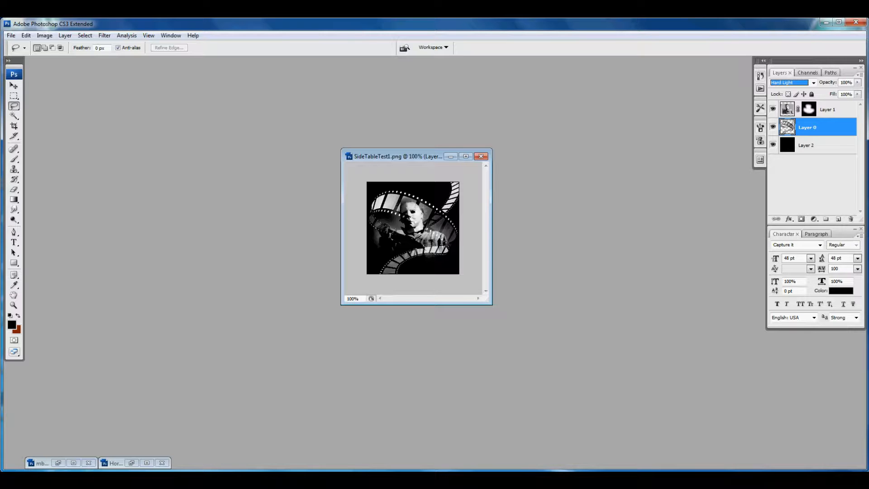
# Lower the film strip layer's opacity to 35%.
pyautogui.click(857, 82)
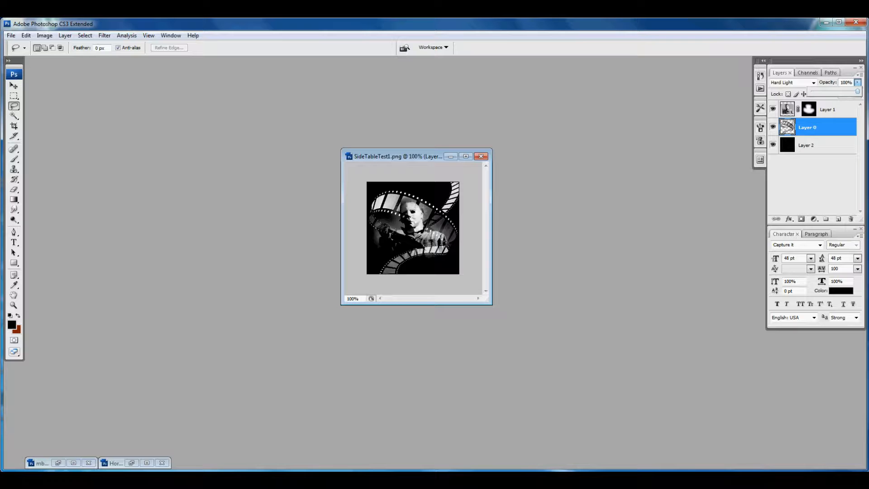
pyautogui.moveTo(857, 91); pyautogui.dragTo(826, 91)
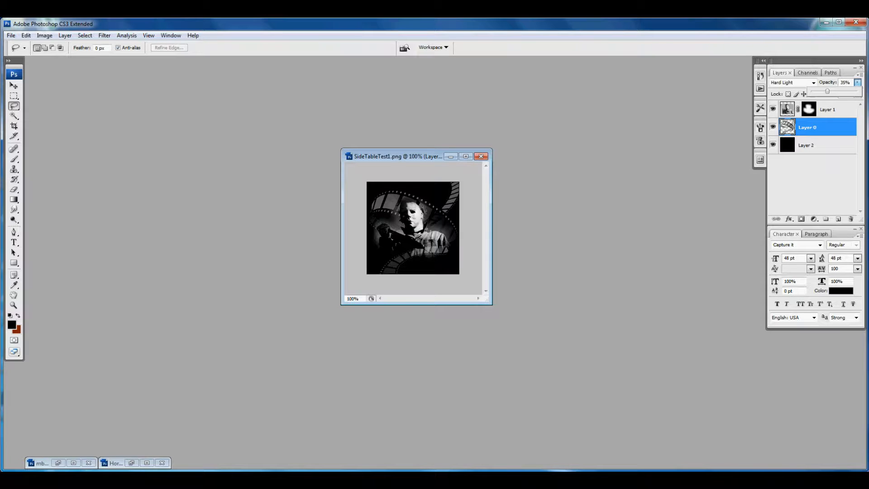
pyautogui.click(857, 83)
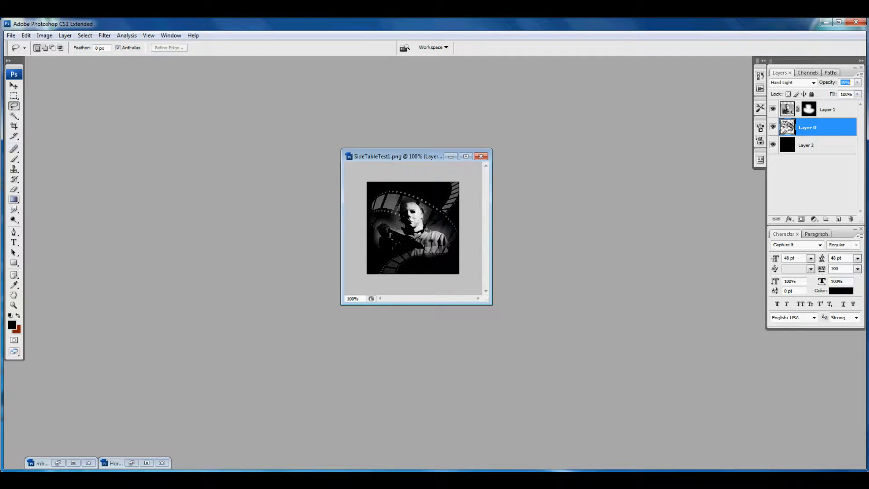
# Activate the Gradient tool and examine its gradient presets and the foreground color settings.
pyautogui.click(14, 200)
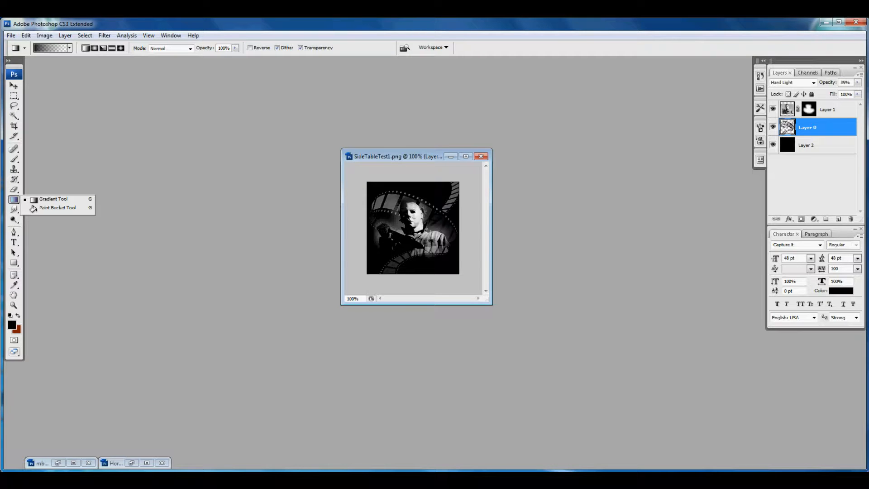
pyautogui.press('Escape')
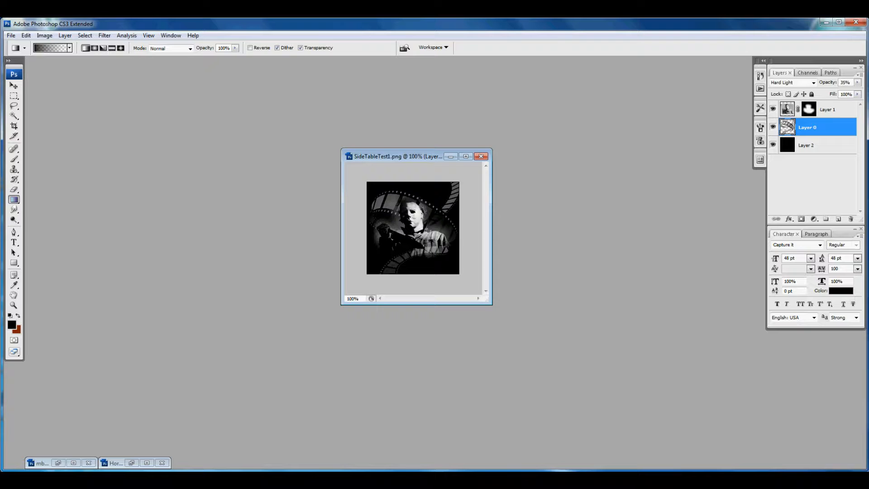
pyautogui.click(14, 199)
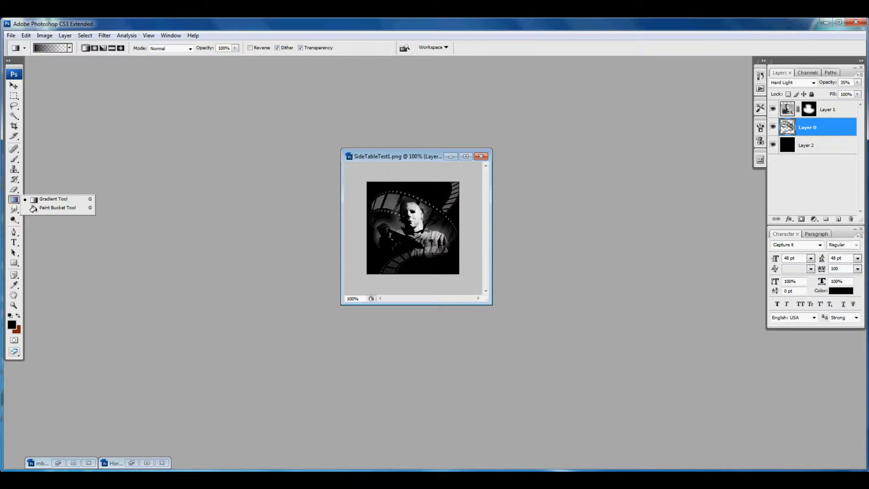
pyautogui.click(53, 199)
pyautogui.click(70, 48)
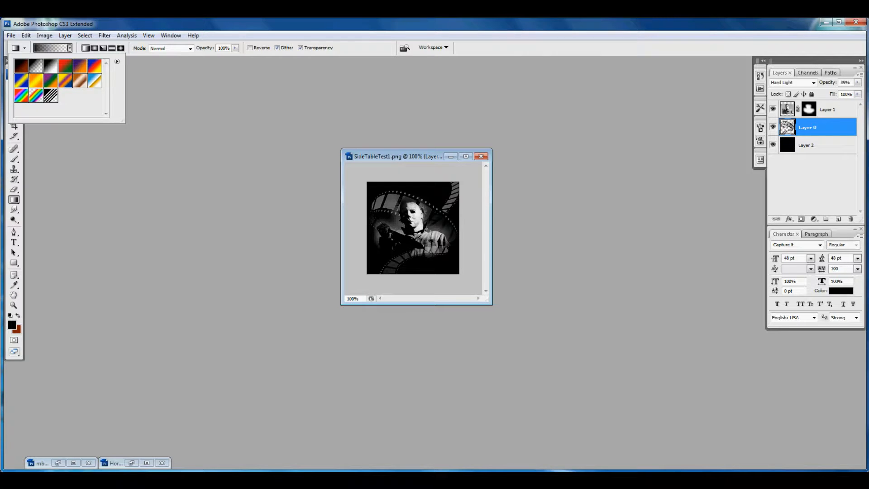
pyautogui.click(12, 324)
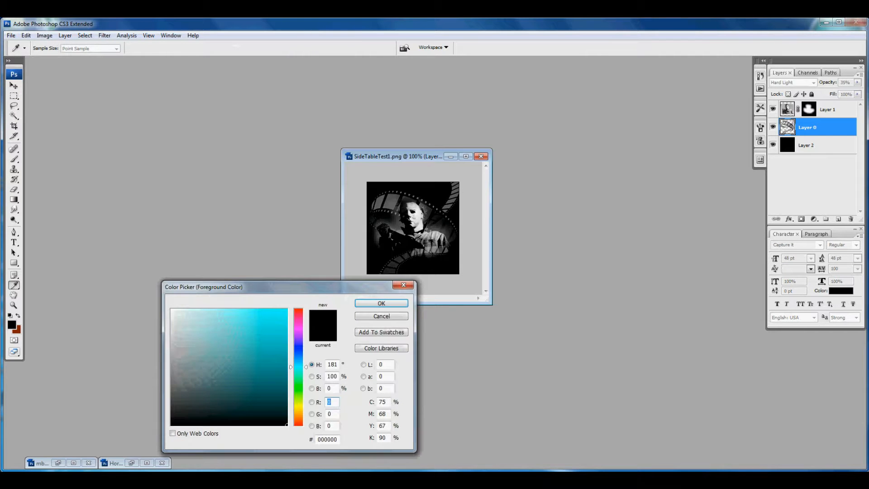
pyautogui.press('Escape')
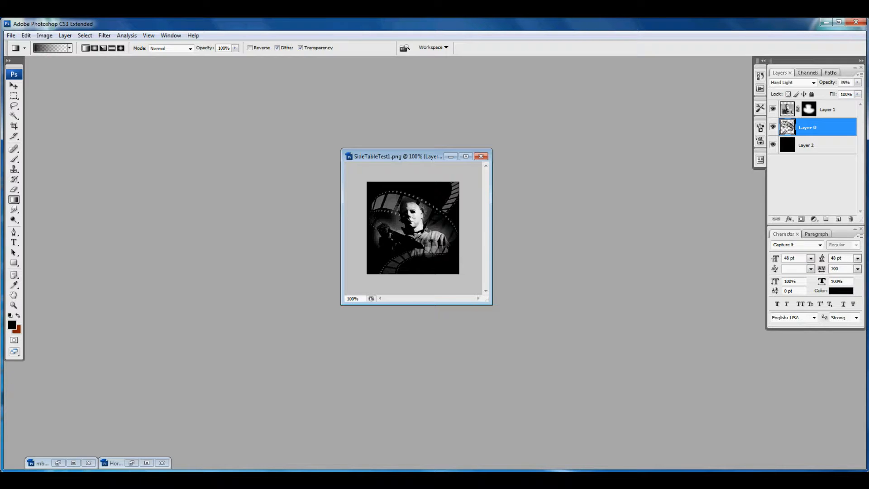
pyautogui.click(808, 109)
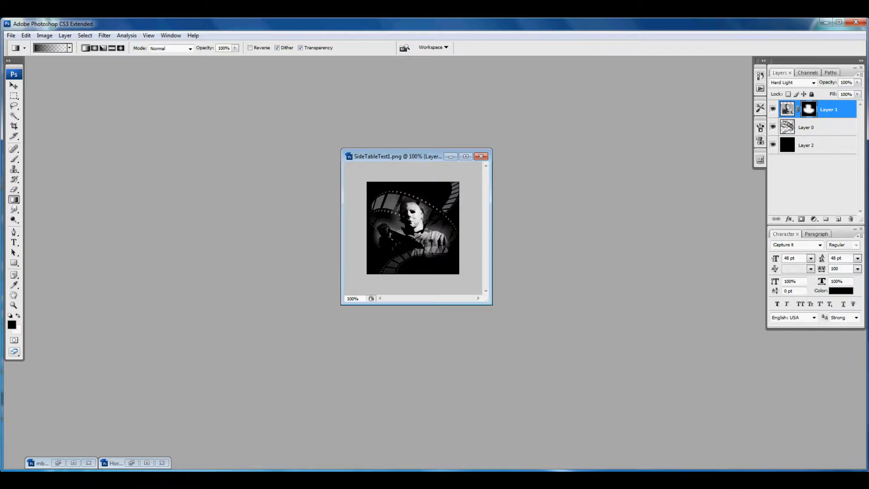
pyautogui.click(817, 127)
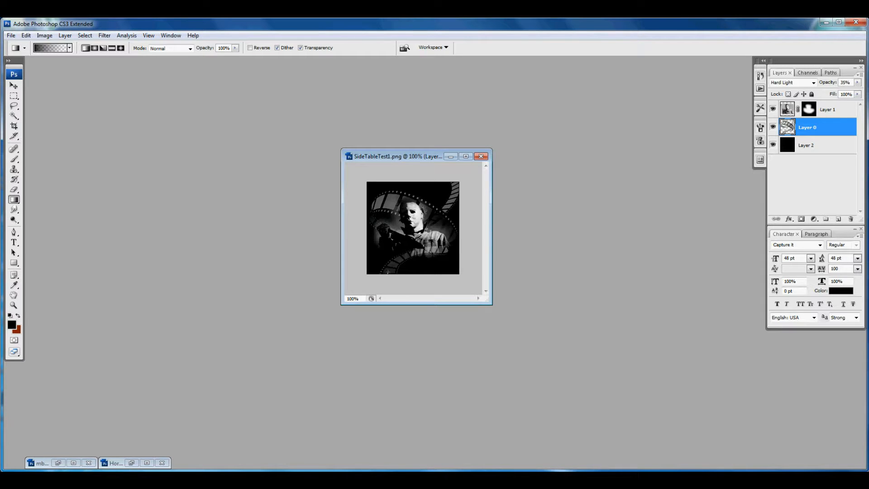
pyautogui.moveTo(388, 271); pyautogui.dragTo(392, 266)
pyautogui.moveTo(392, 266); pyautogui.dragTo(392, 265)
# Hide the black background layer and save the document as SideTableTest5.psd in the Hollywood project's Side folder.
pyautogui.click(773, 145)
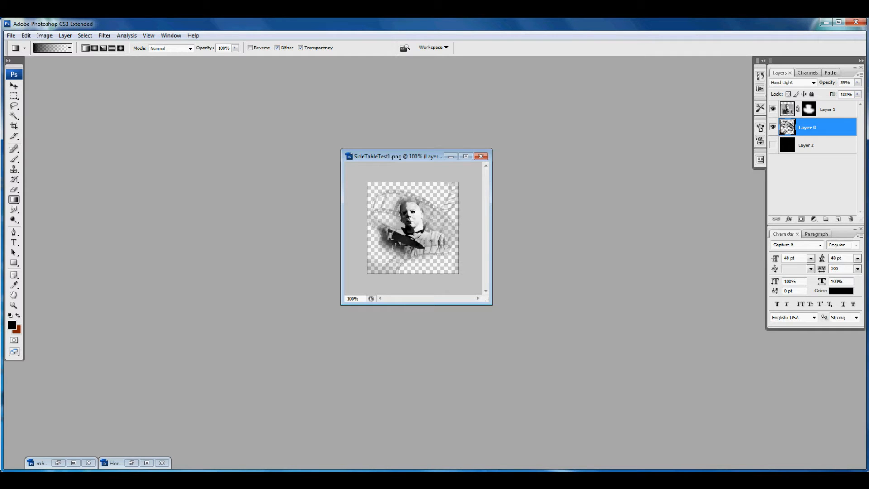
pyautogui.press('alt')
pyautogui.click(11, 35)
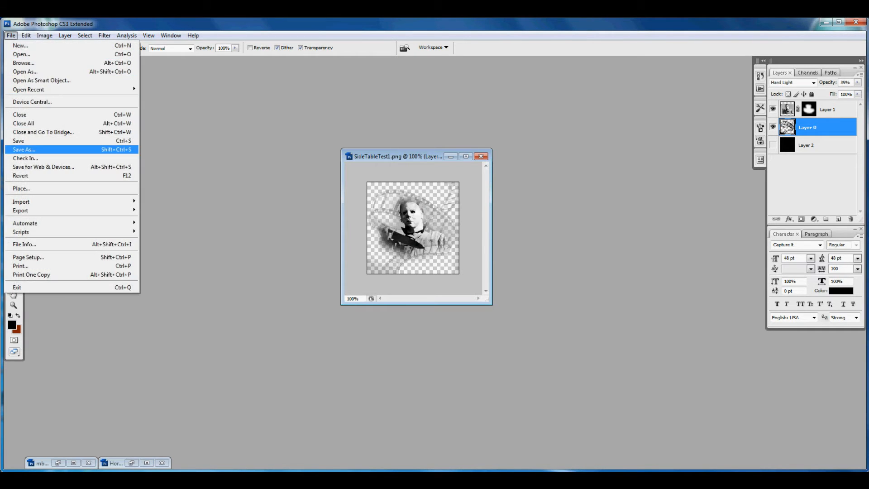
pyautogui.press('Return')
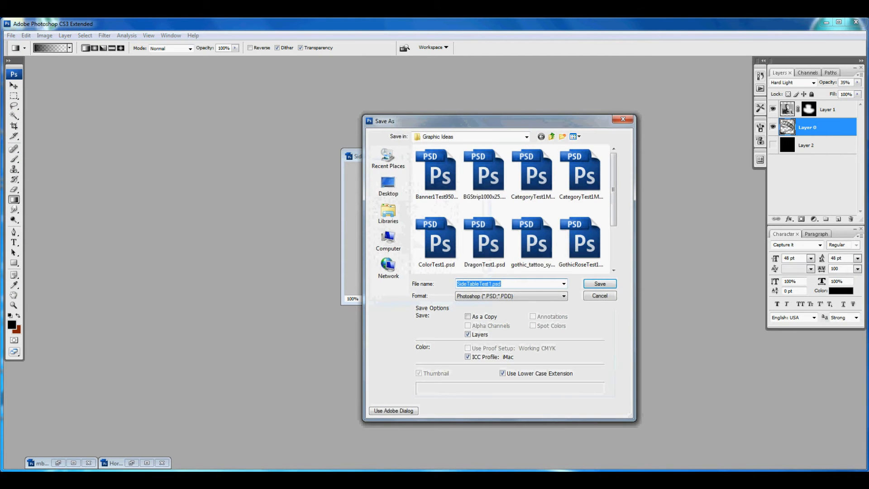
pyautogui.click(552, 136)
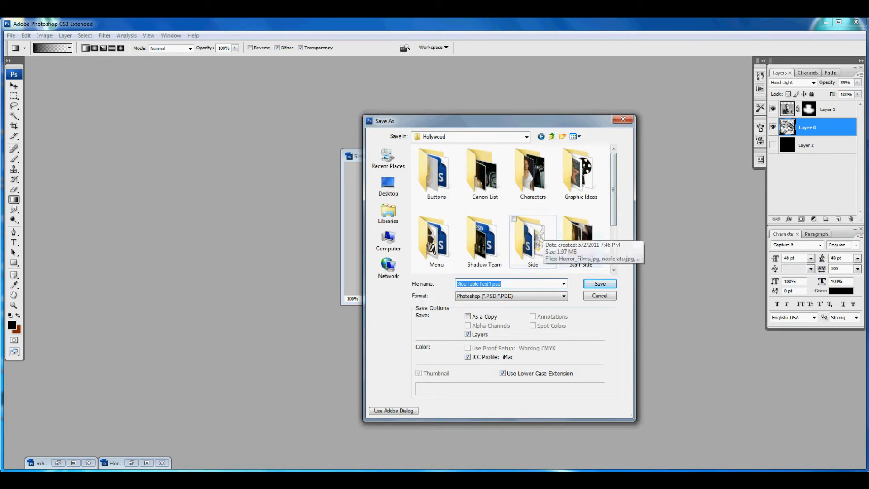
pyautogui.doubleClick(539, 240)
pyautogui.click(478, 284)
pyautogui.click(489, 284)
pyautogui.hotkey('shift', 'Right')
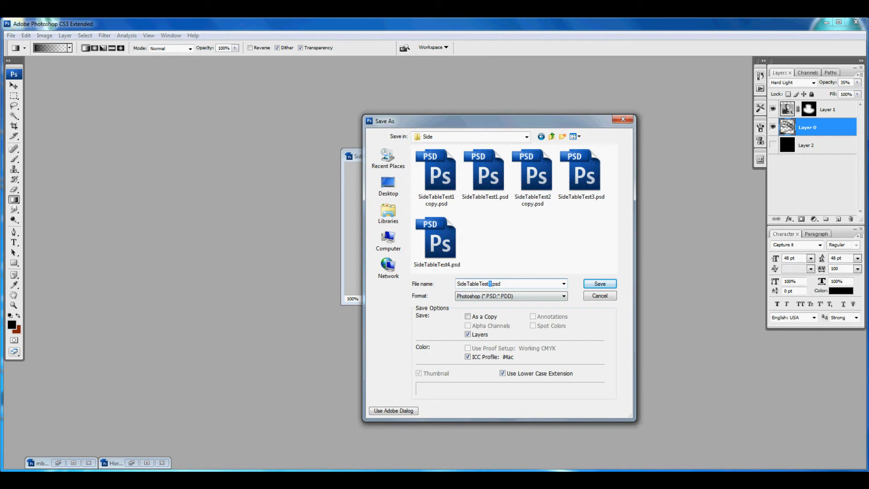
pyautogui.write('5')
pyautogui.click(599, 283)
pyautogui.press('Return')
# Save a PNG copy of the graphic as Welcome4.png in the Side folder.
pyautogui.click(11, 36)
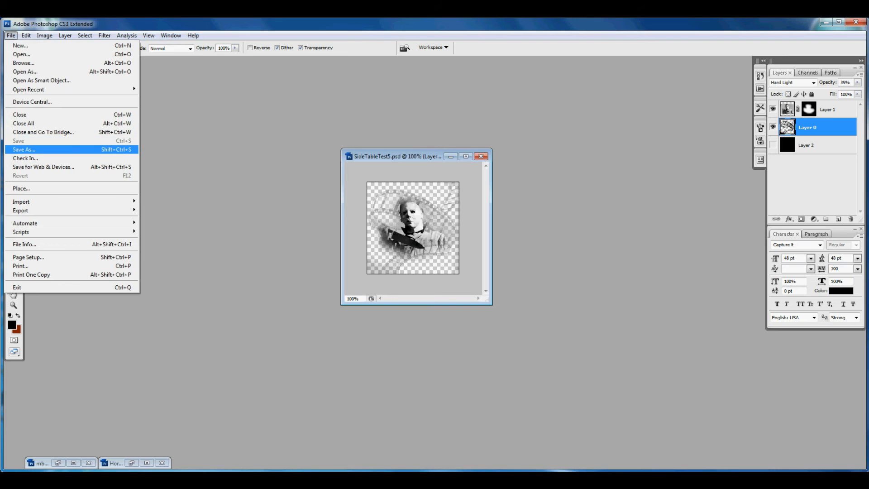
pyautogui.click(24, 149)
pyautogui.click(564, 296)
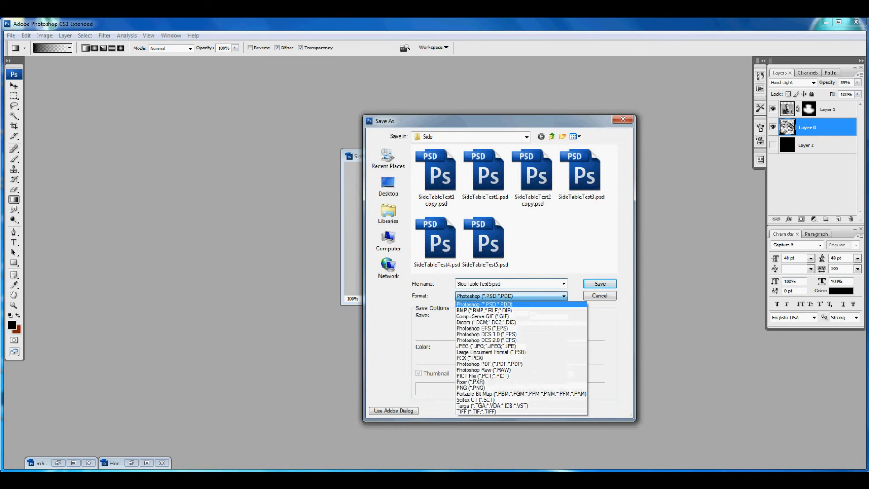
pyautogui.click(471, 388)
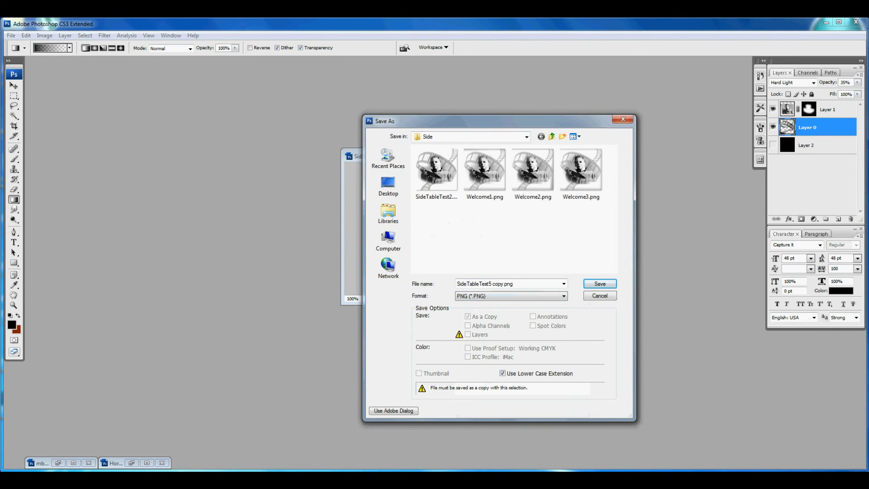
pyautogui.click(580, 174)
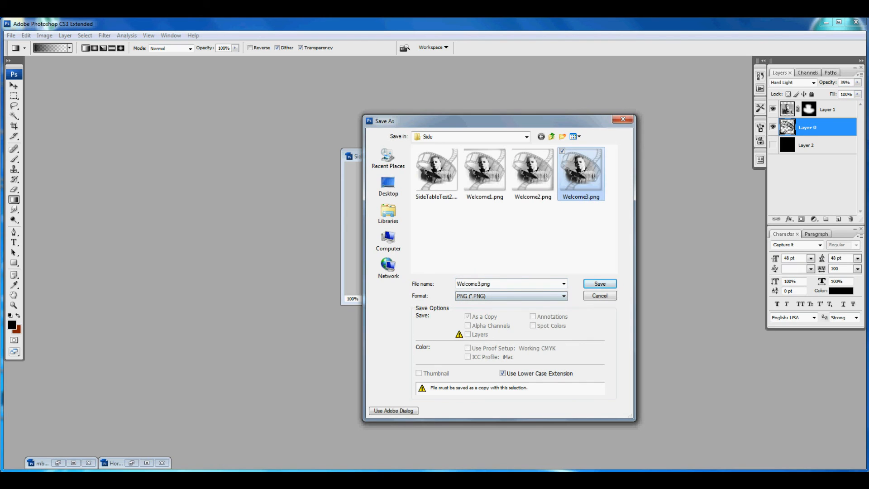
pyautogui.click(474, 283)
pyautogui.moveTo(481, 284); pyautogui.dragTo(477, 284)
pyautogui.write('4')
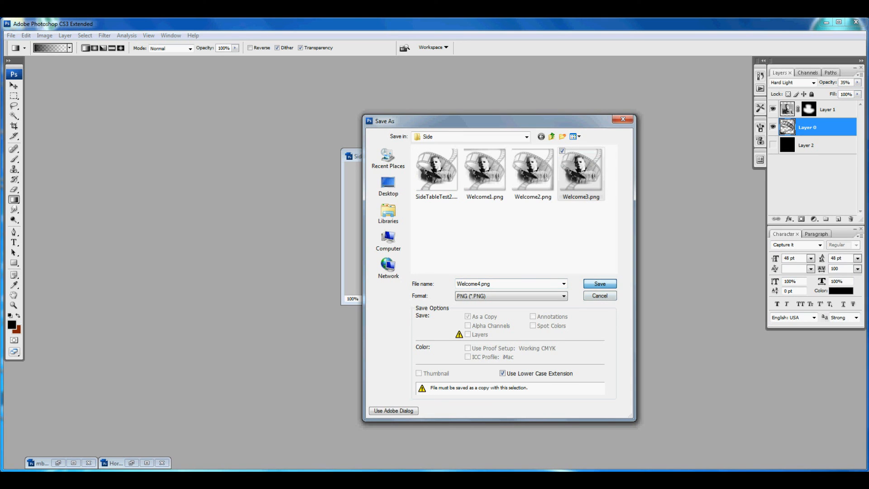